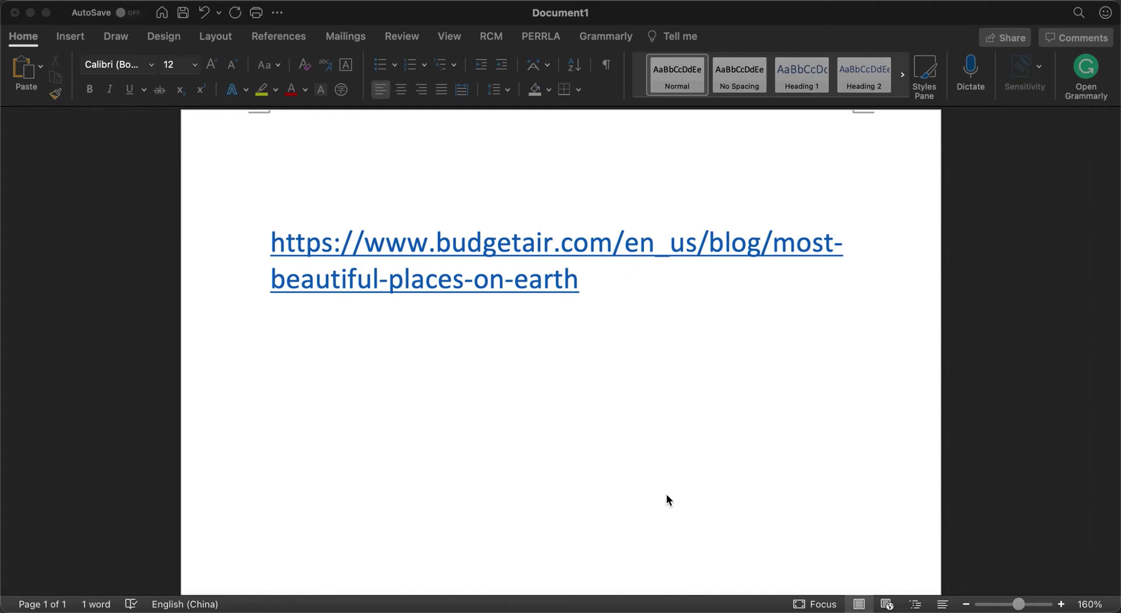
# - Browse the Budget Air 7 Most Beautiful Places article, then switch to the 'The pyramids of giza' Google results
pyautogui.scroll(-1, 673, 494)
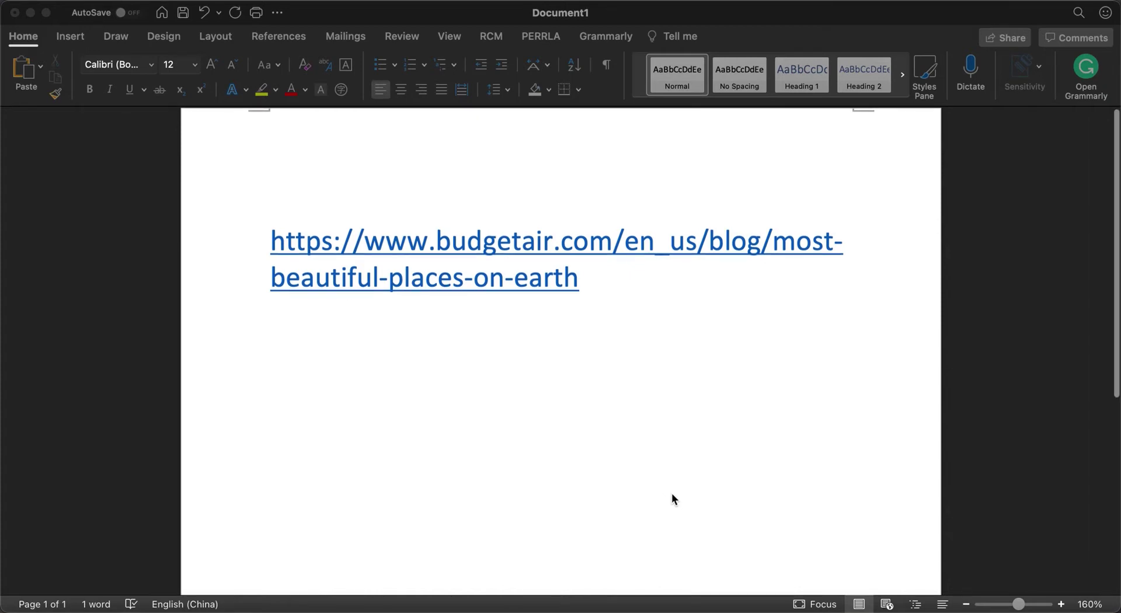
pyautogui.scroll(-1, 676, 492)
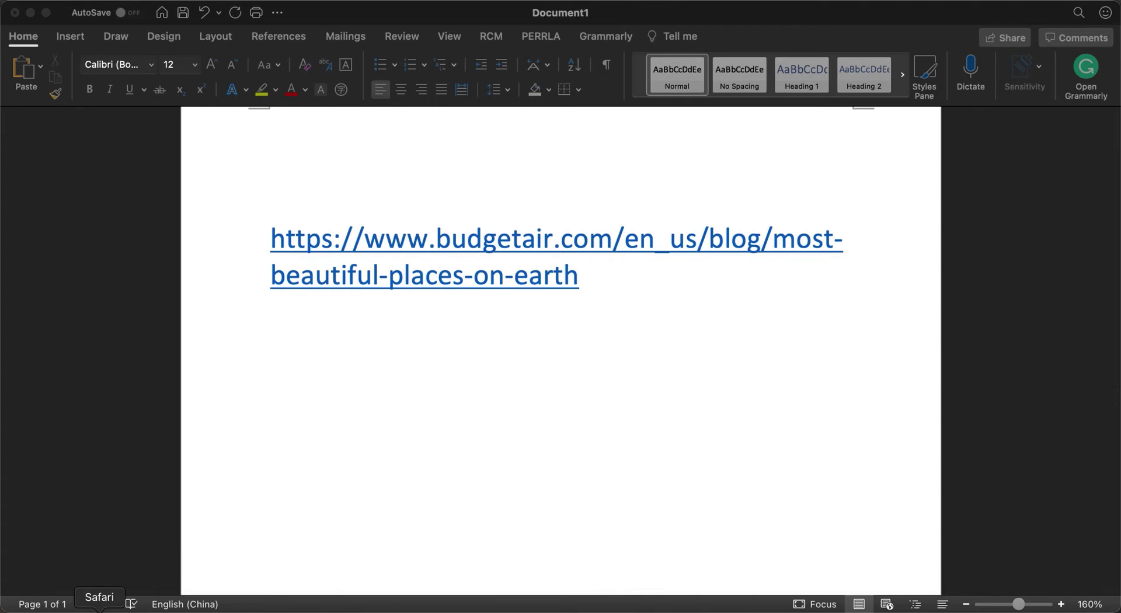
pyautogui.click(99, 611)
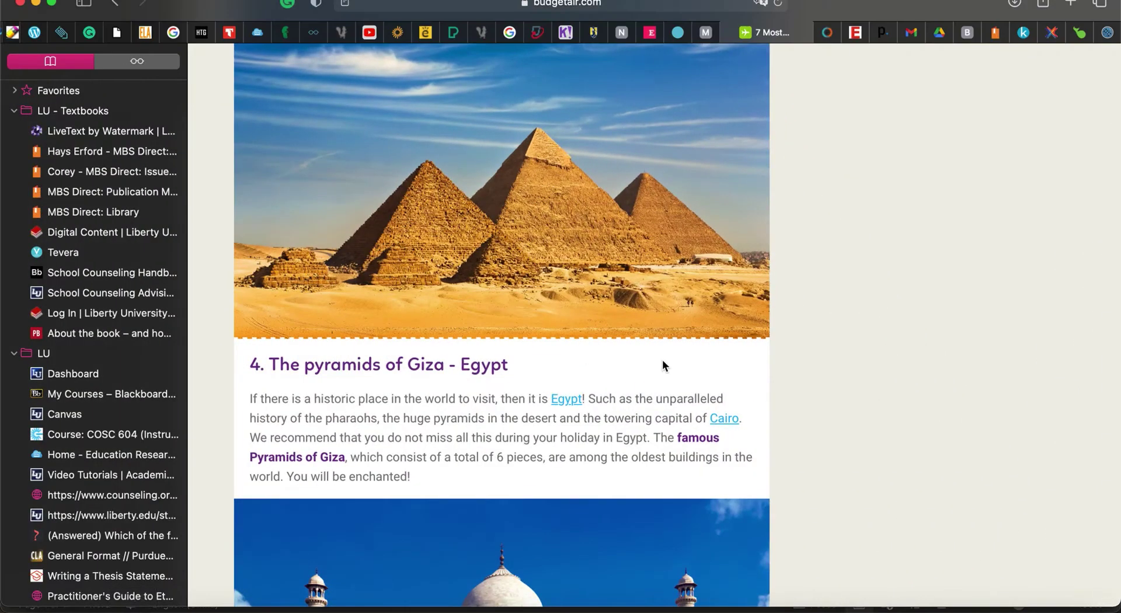
pyautogui.scroll(5, 759, 362)
pyautogui.scroll(10, 767, 363)
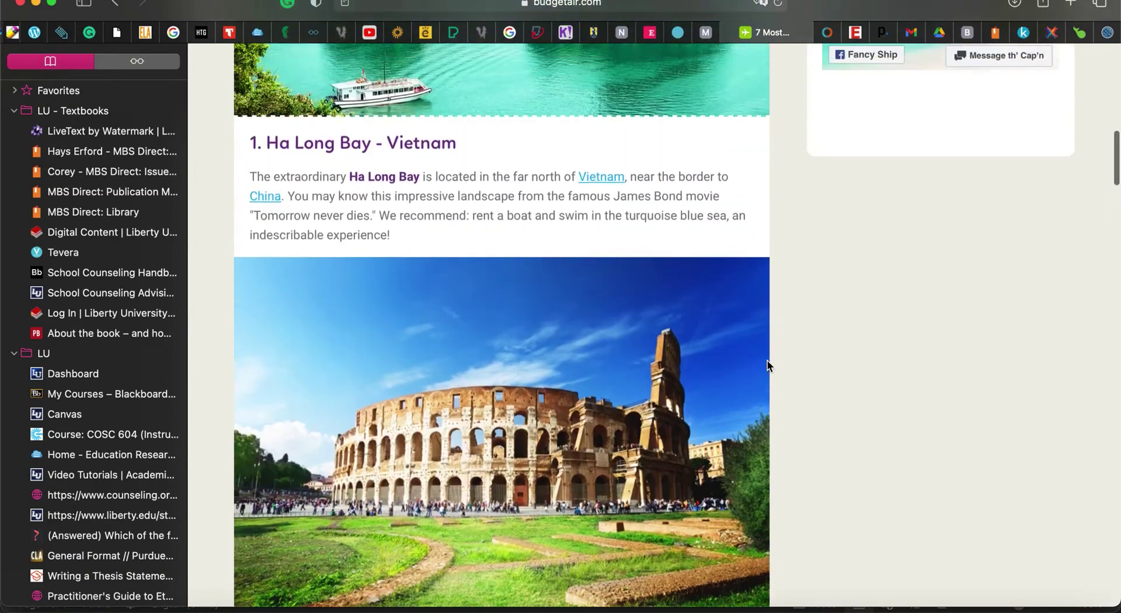
pyautogui.scroll(5, 767, 360)
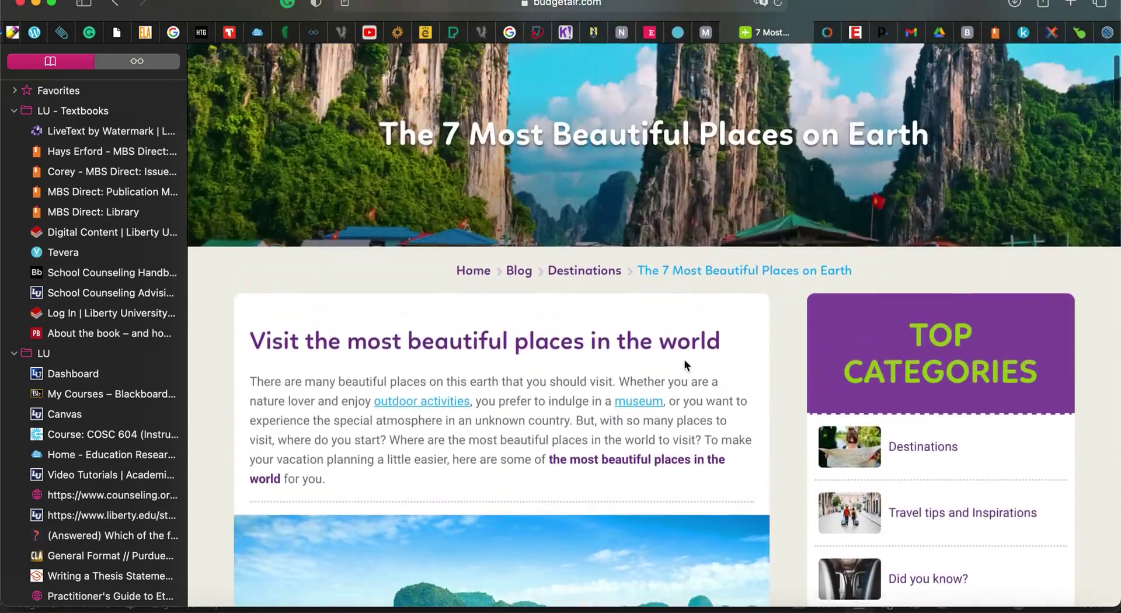
pyautogui.scroll(-15, 685, 359)
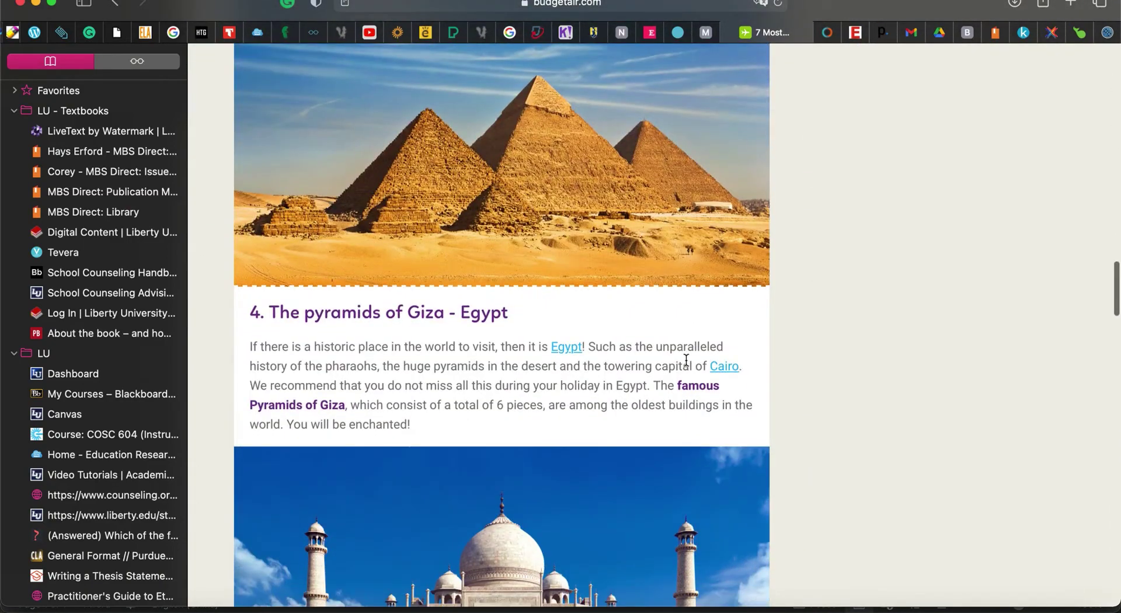
pyautogui.scroll(-10, 641, 340)
pyautogui.scroll(-13, 642, 341)
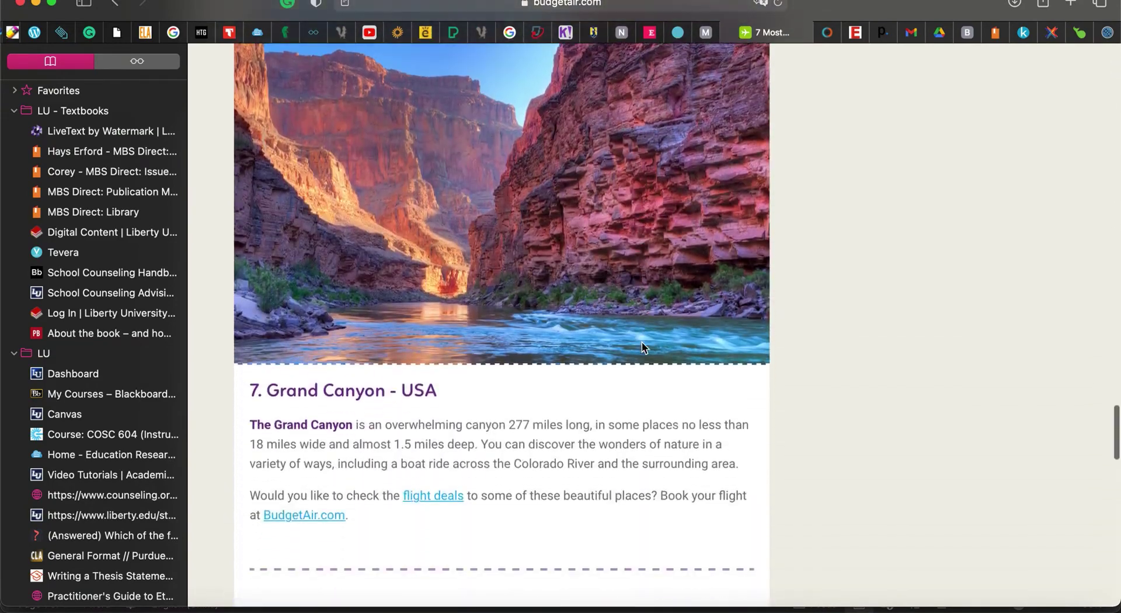
pyautogui.scroll(10, 643, 345)
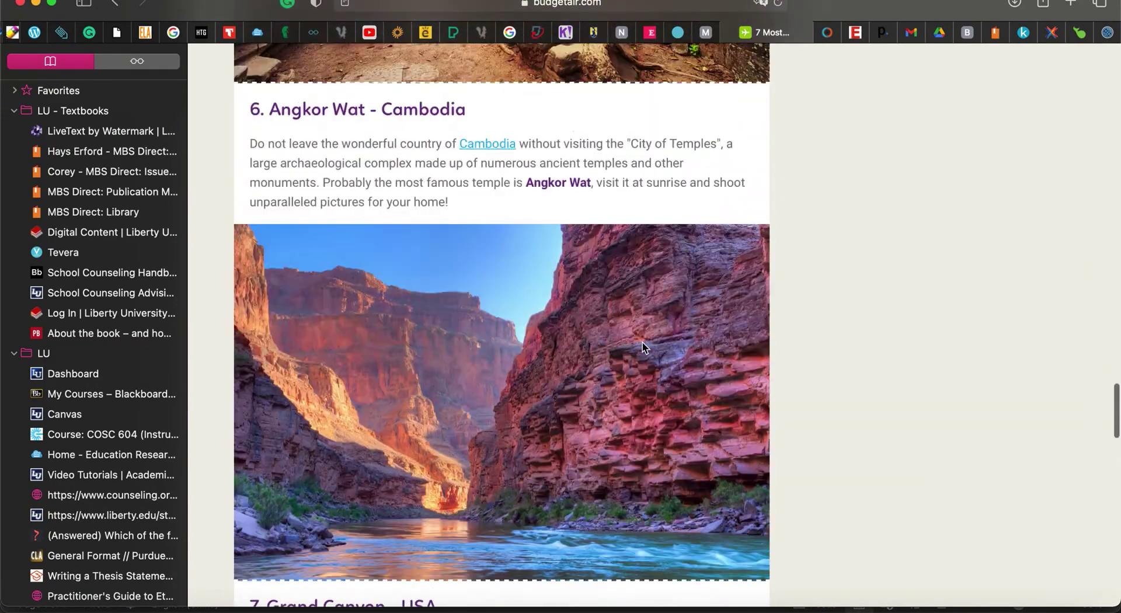
pyautogui.scroll(20, 643, 342)
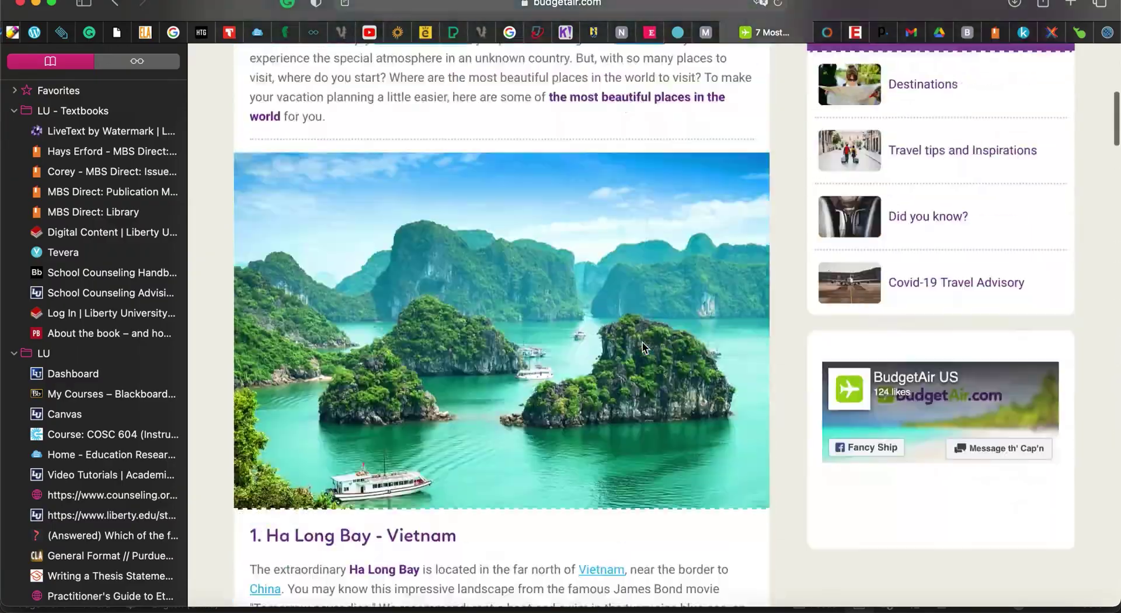
pyautogui.scroll(-15, 642, 342)
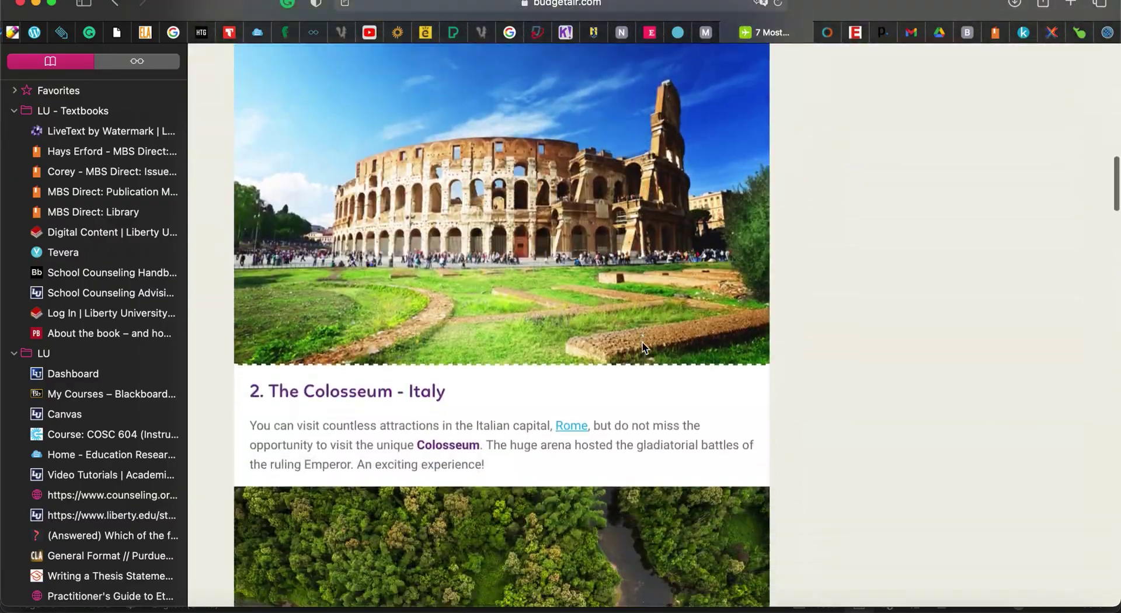
pyautogui.scroll(-10, 643, 344)
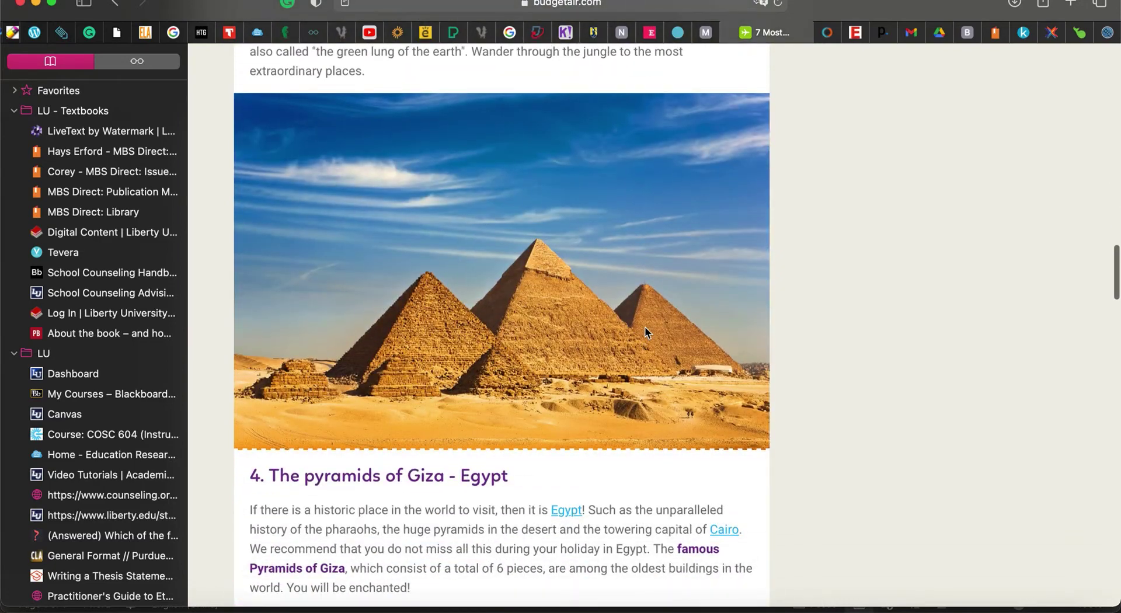
pyautogui.scroll(1, 688, 174)
pyautogui.click(510, 33)
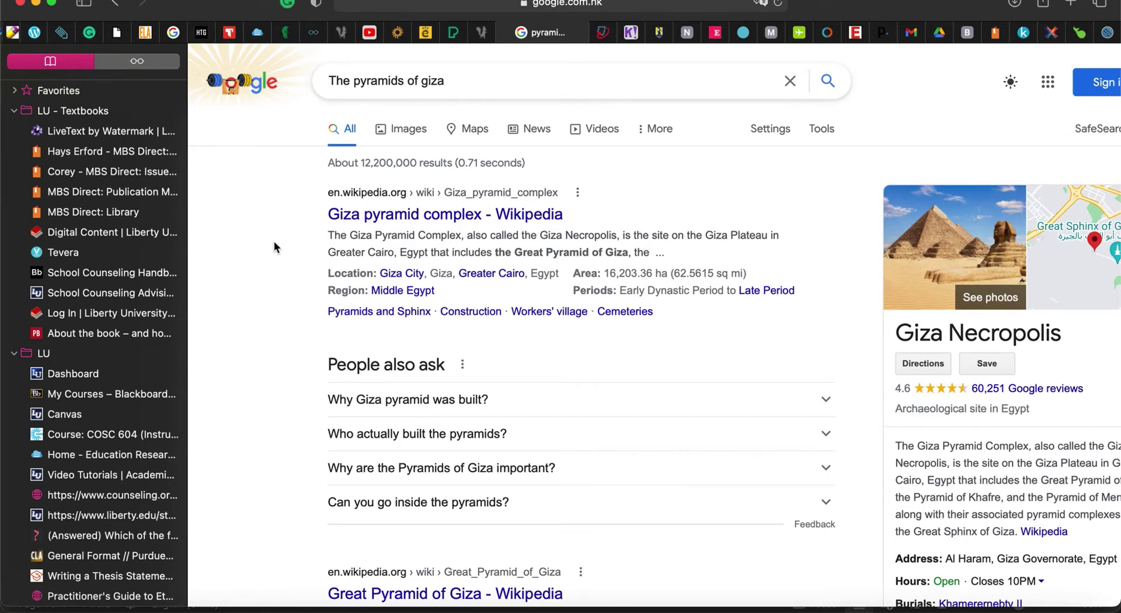
pyautogui.scroll(-1, 275, 241)
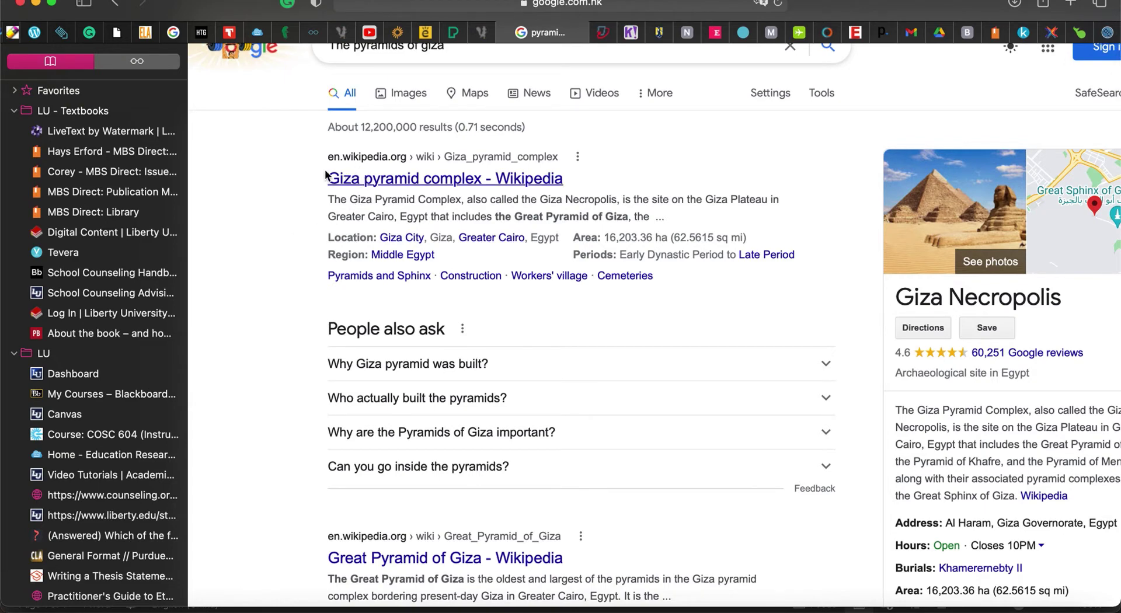
pyautogui.scroll(-5, 251, 213)
pyautogui.scroll(-7, 251, 213)
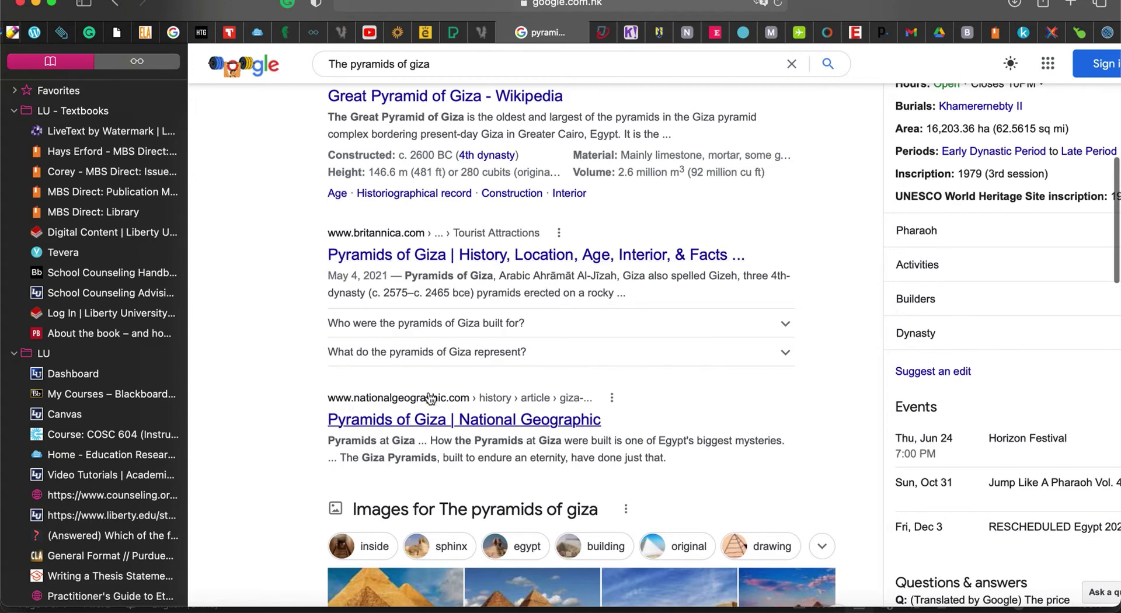
pyautogui.scroll(-5, 232, 390)
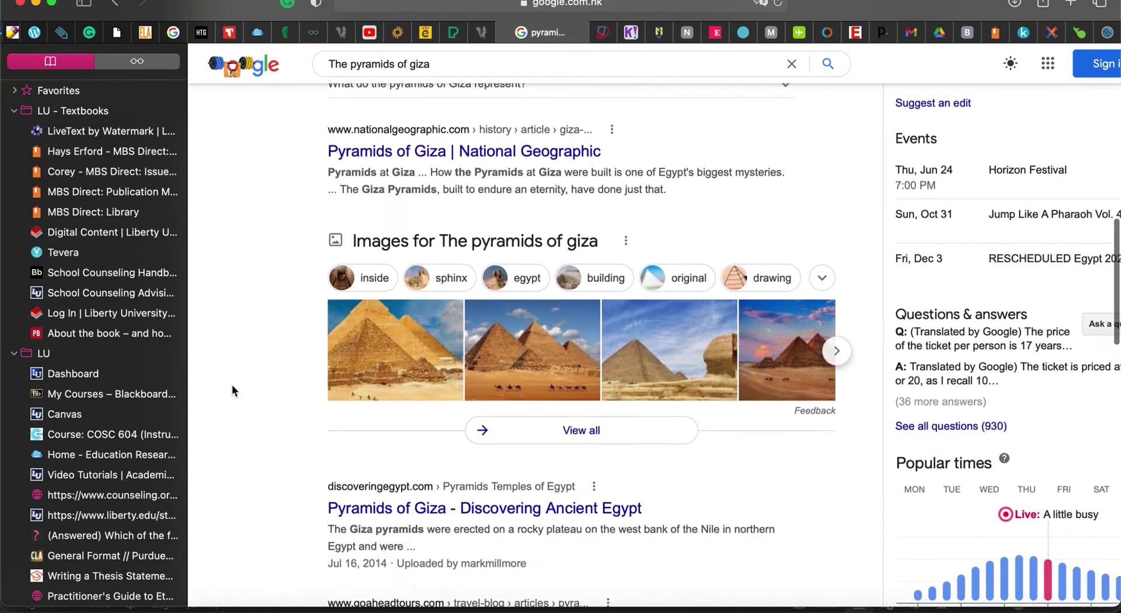
pyautogui.scroll(-3, 233, 386)
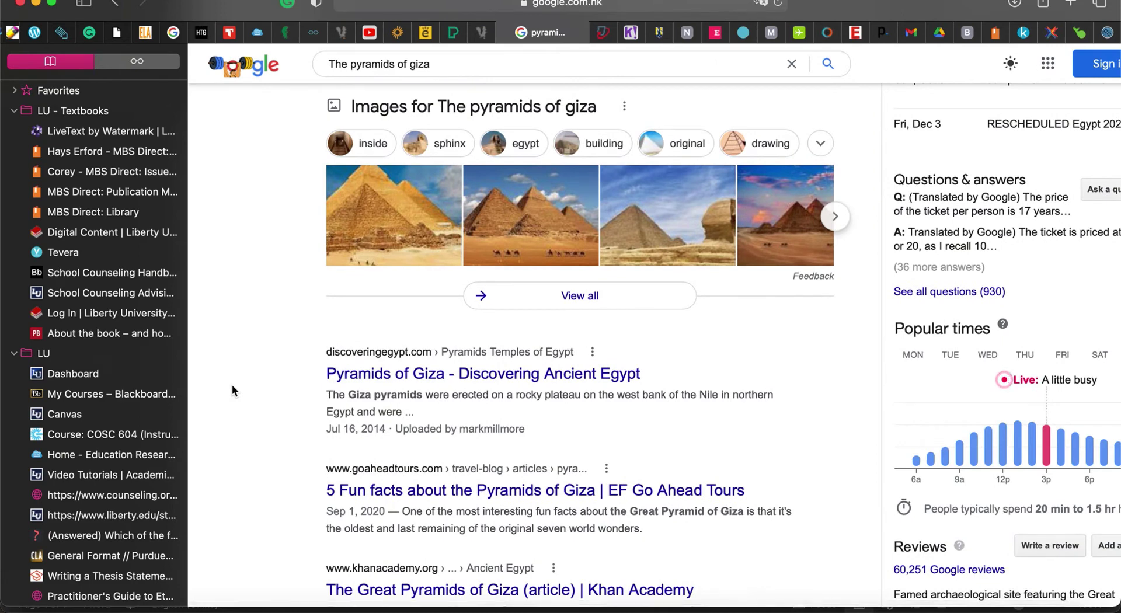
pyautogui.scroll(5, 232, 384)
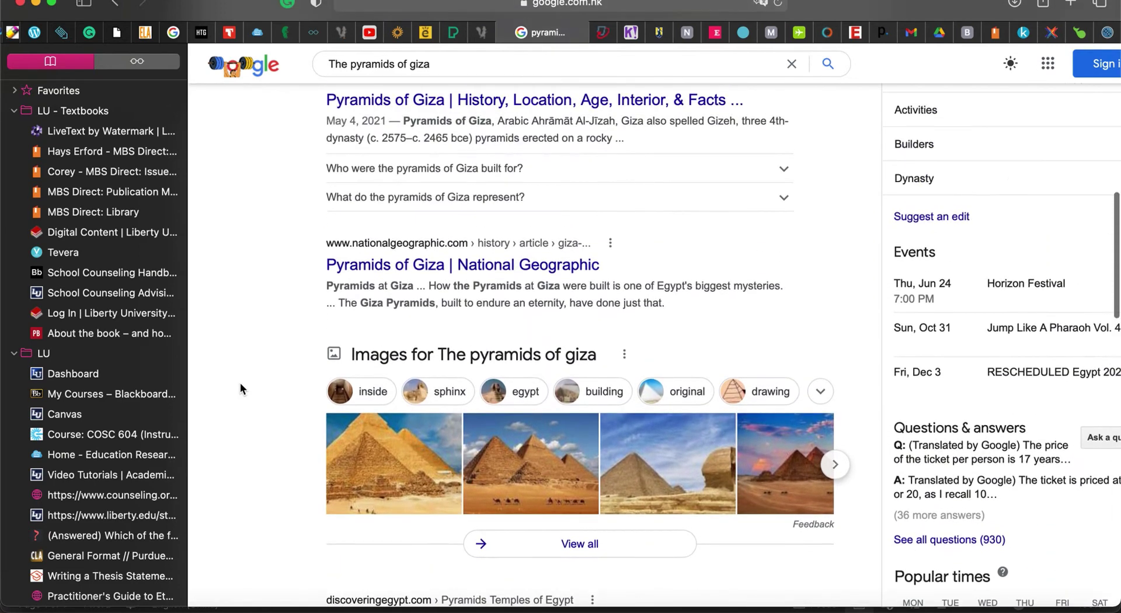
pyautogui.scroll(2, 567, 328)
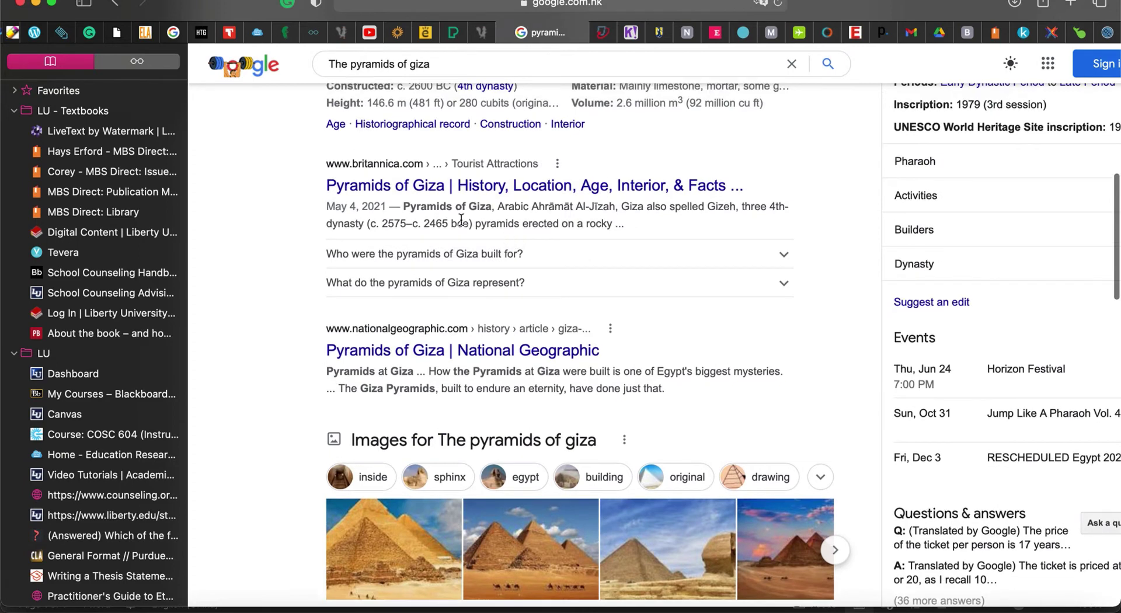
pyautogui.click(450, 193)
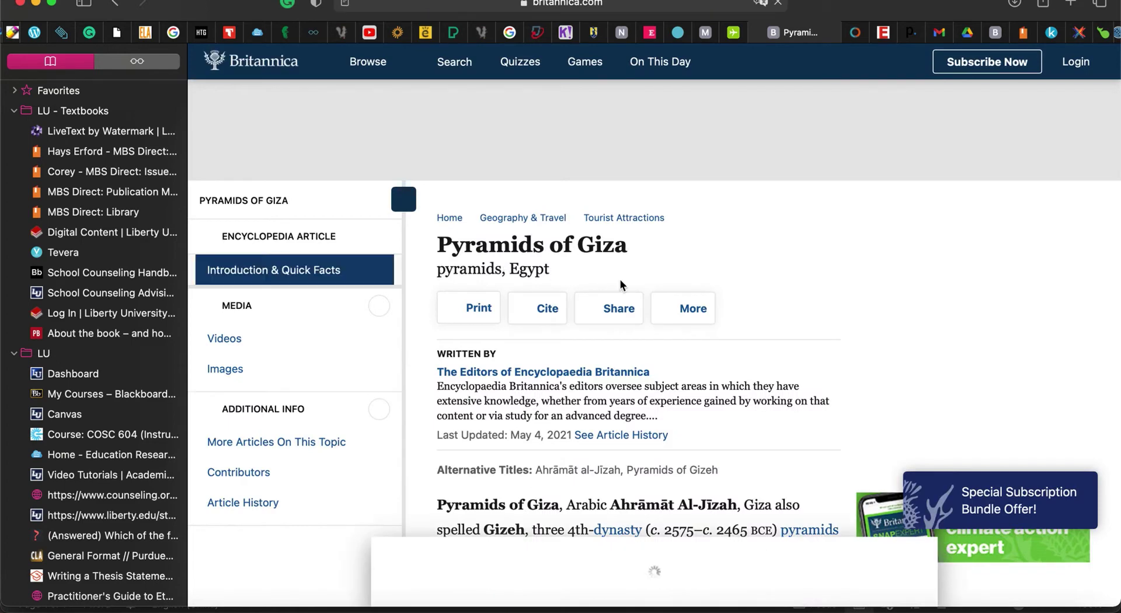
pyautogui.scroll(-5, 620, 279)
pyautogui.scroll(-5, 620, 279)
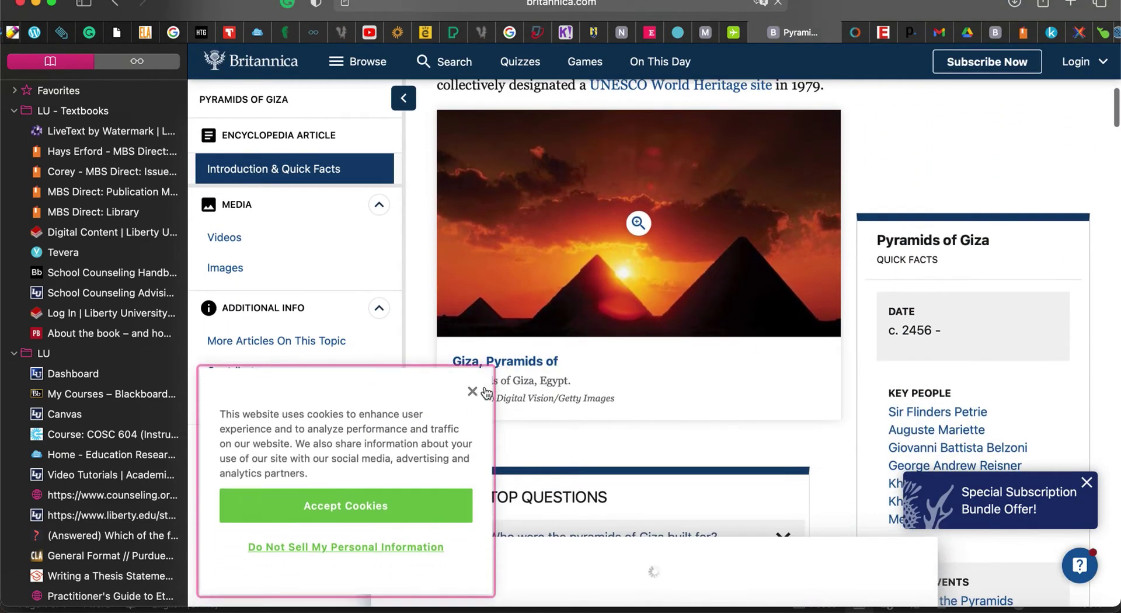
pyautogui.click(482, 391)
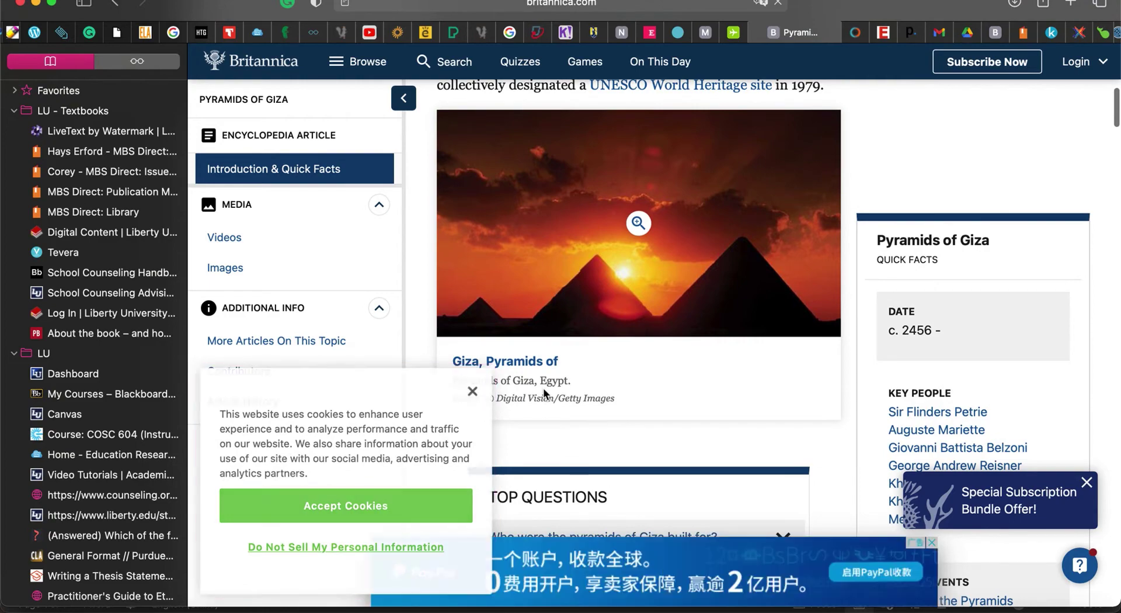
pyautogui.scroll(-10, 558, 387)
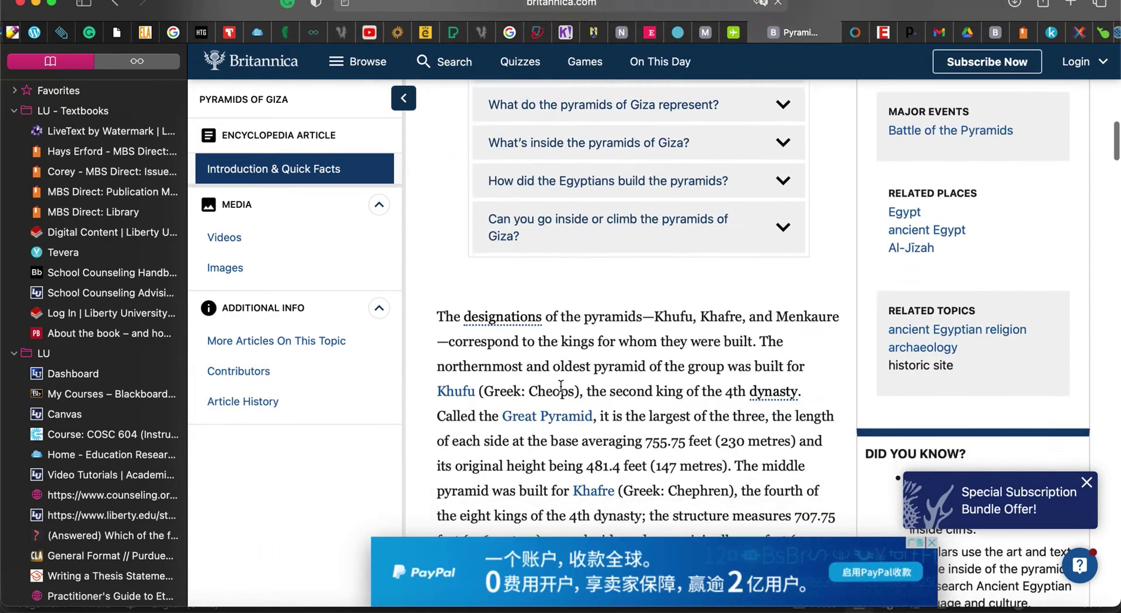
pyautogui.scroll(-3, 561, 386)
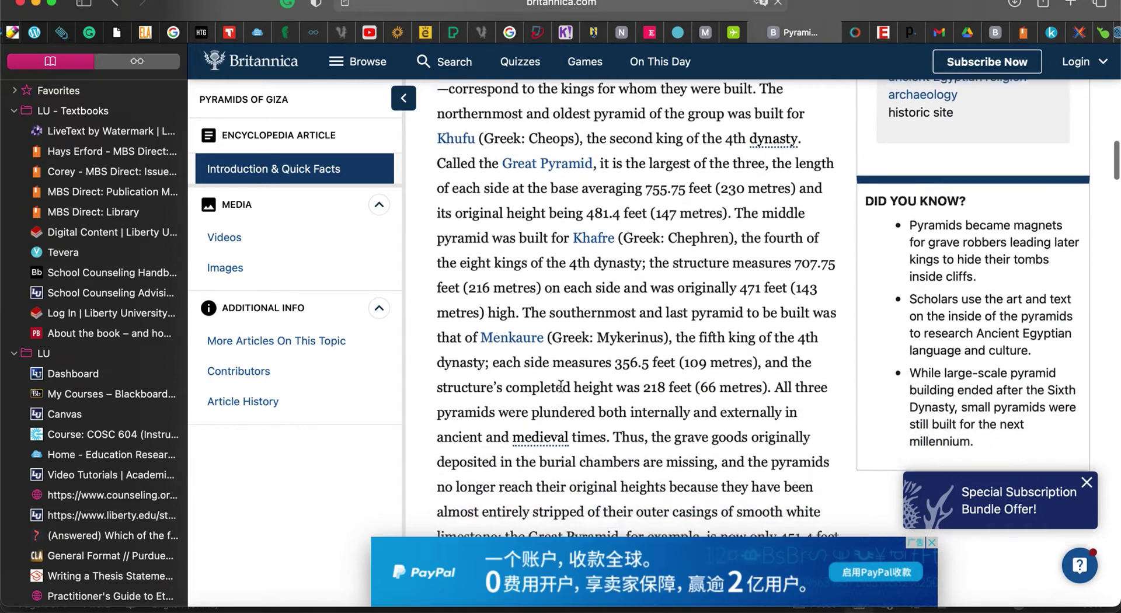
pyautogui.scroll(-1, 560, 387)
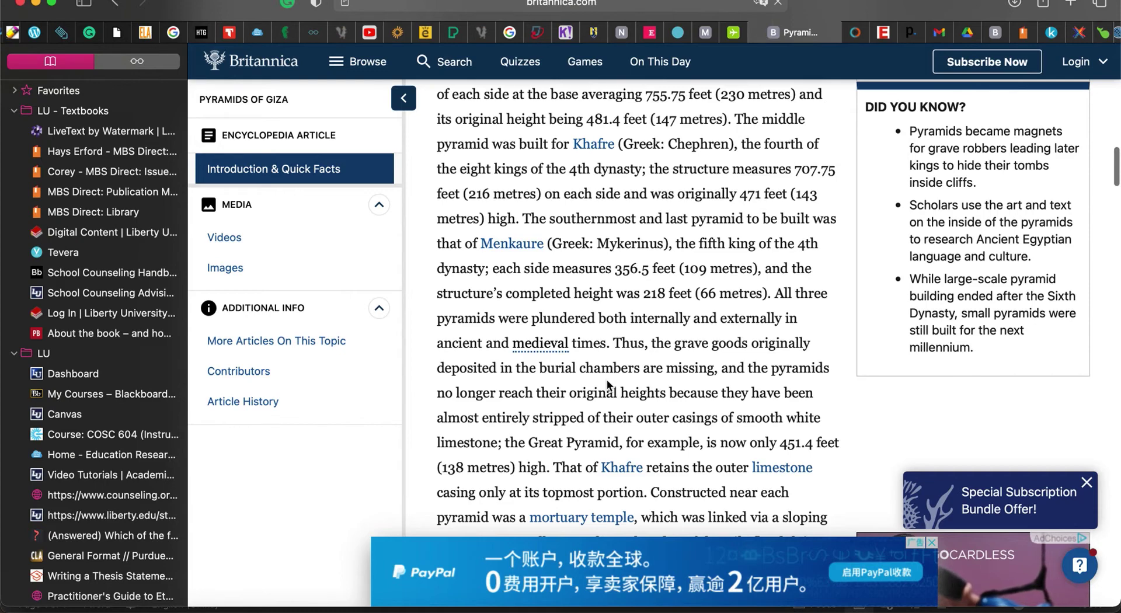
pyautogui.scroll(15, 607, 380)
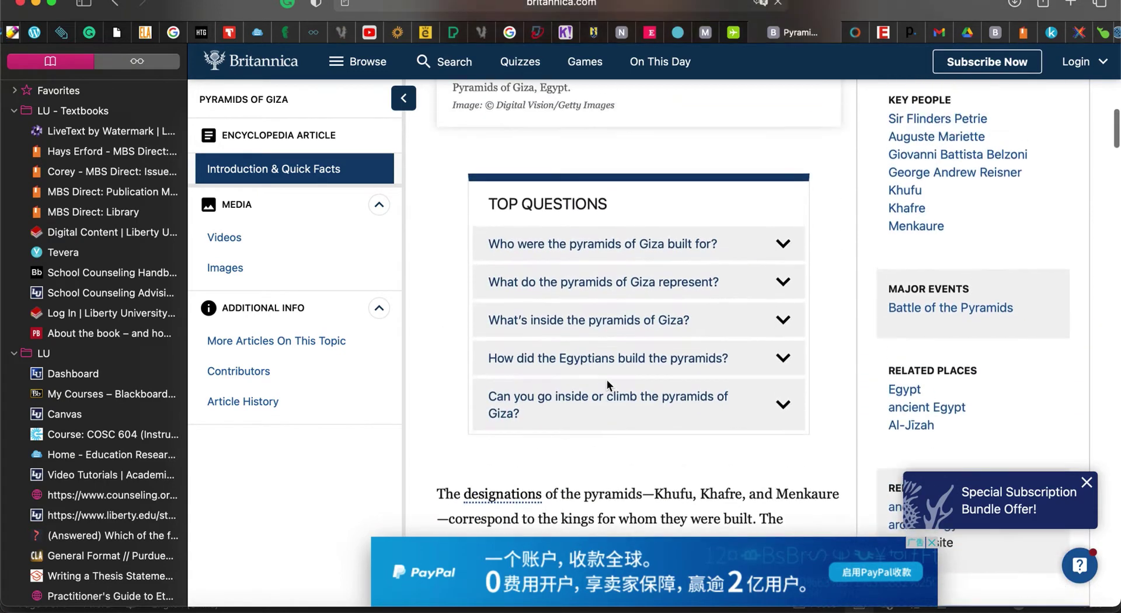
pyautogui.scroll(10, 607, 385)
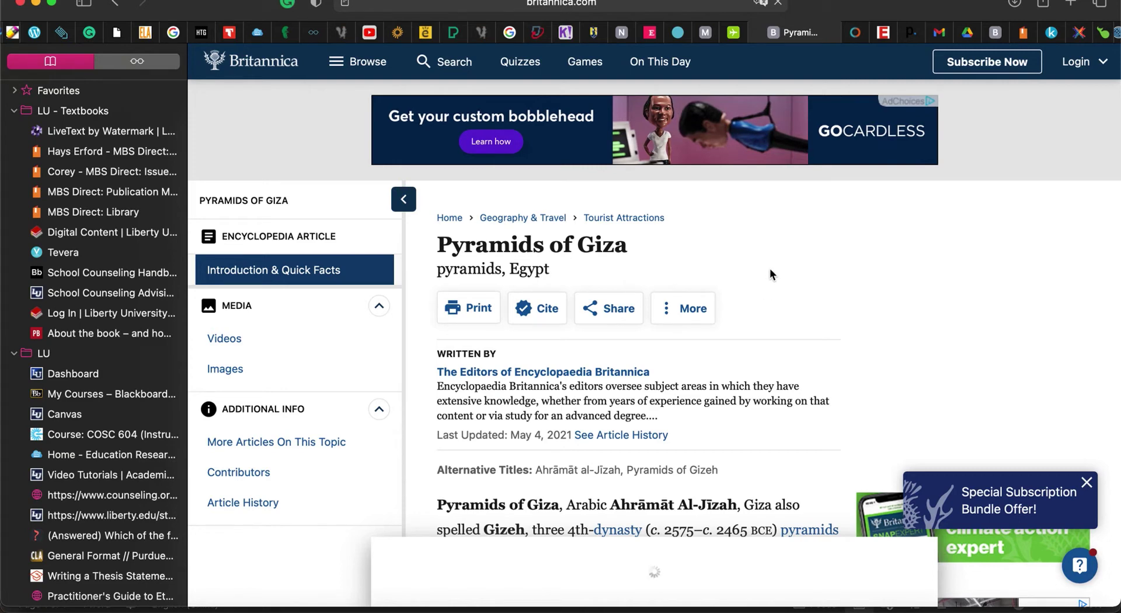
pyautogui.click(614, 5)
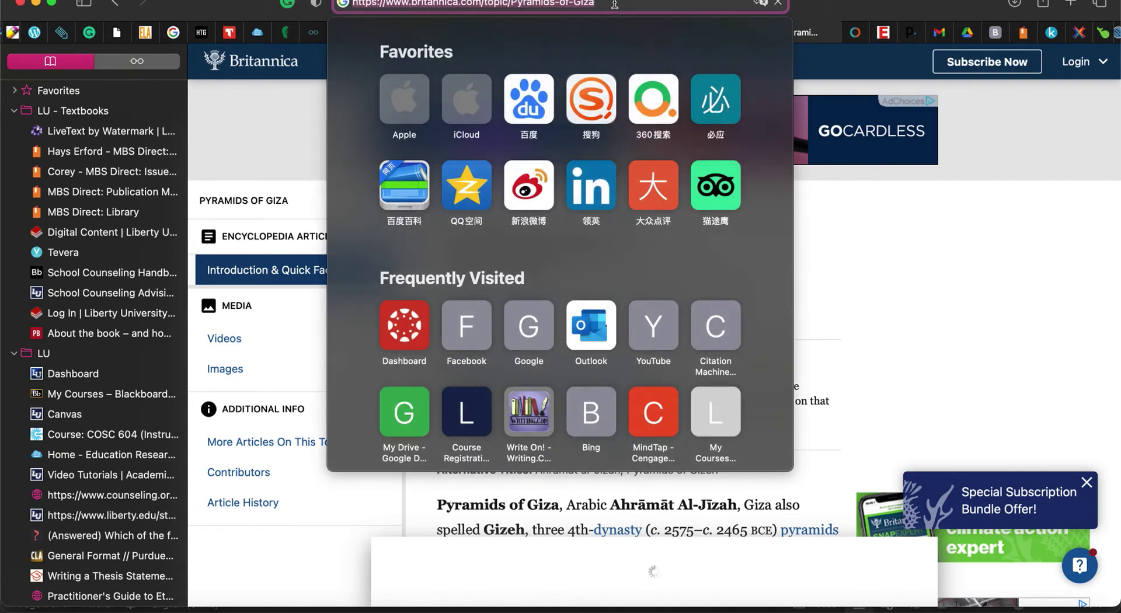
pyautogui.write('www.canca')
pyautogui.press('BackSpace')
pyautogui.press('BackSpace')
pyautogui.write('va.com')
pyautogui.press('Return')
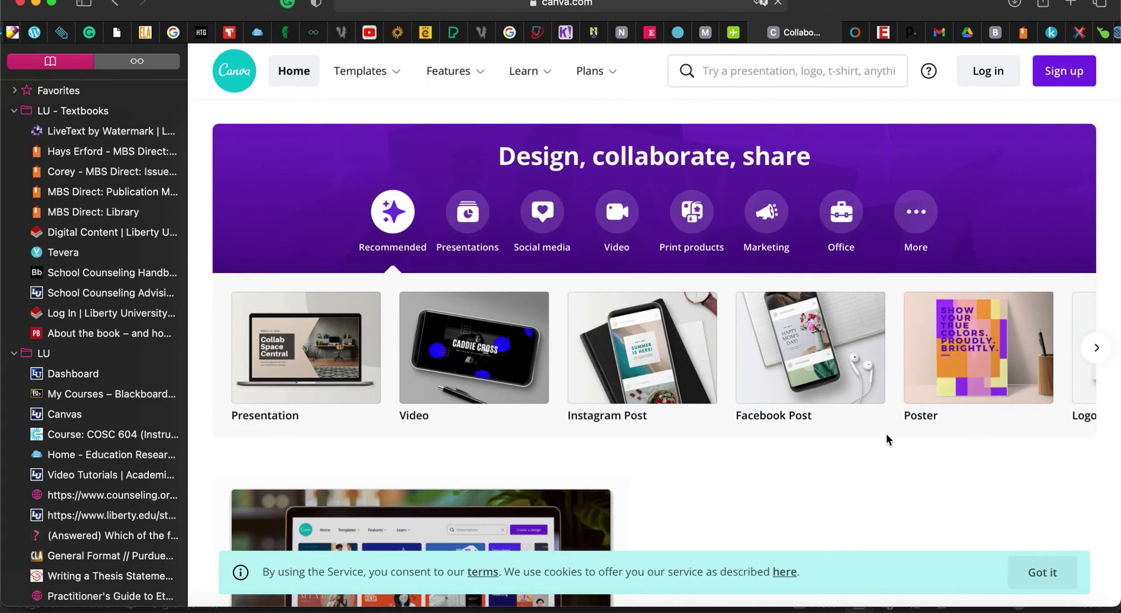
# - Open Canva's Newsletter templates and scroll down to the grid of 555 templates
pyautogui.moveTo(394, 81)
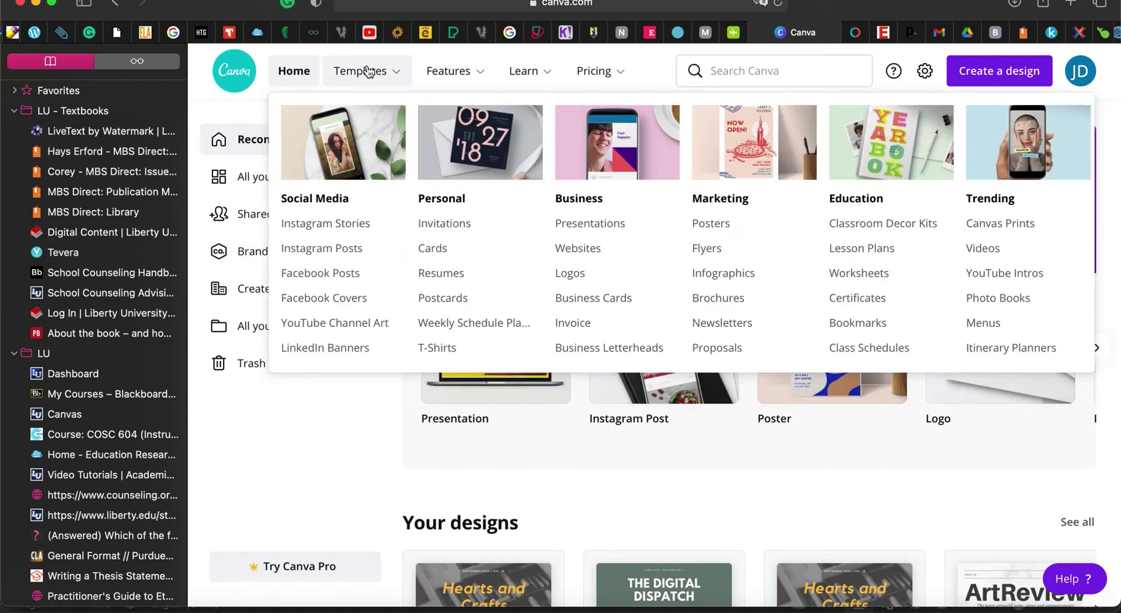
pyautogui.click(709, 325)
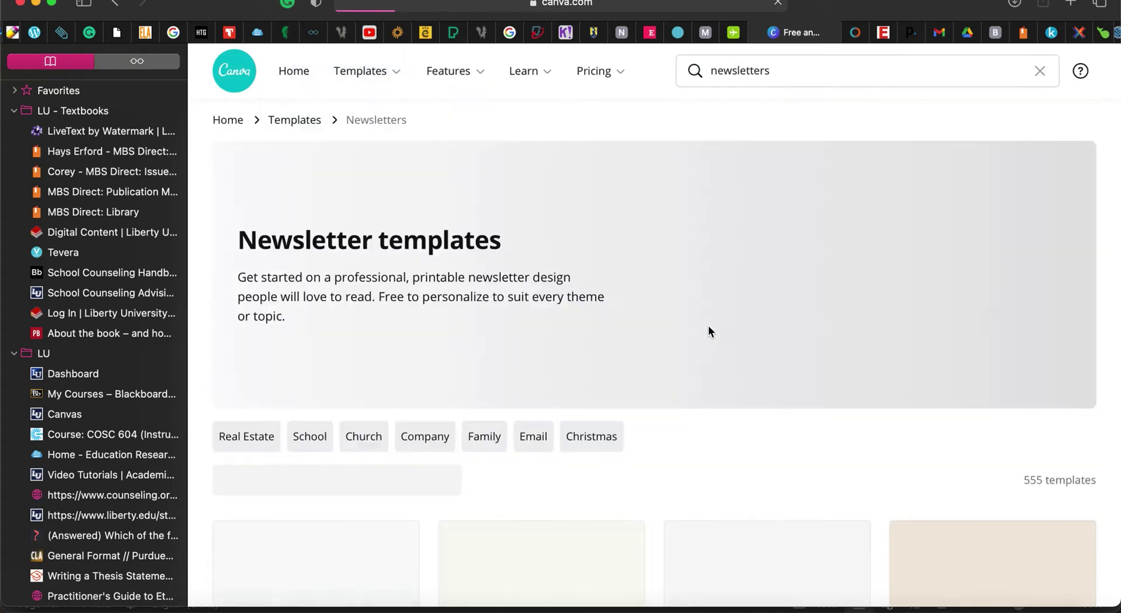
pyautogui.scroll(-5, 616, 272)
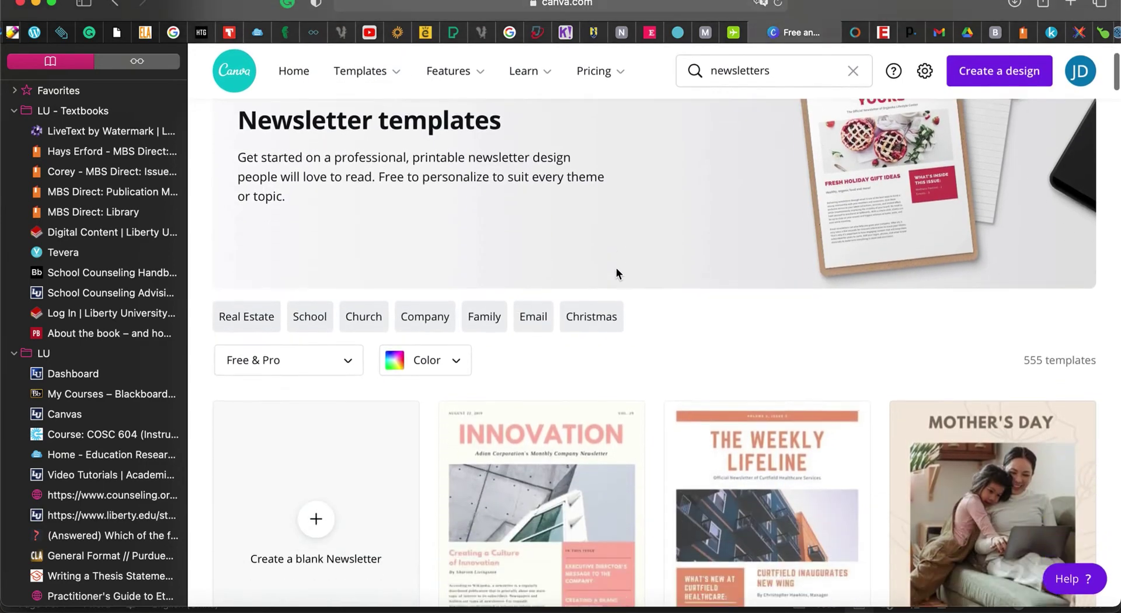
pyautogui.scroll(-1, 615, 267)
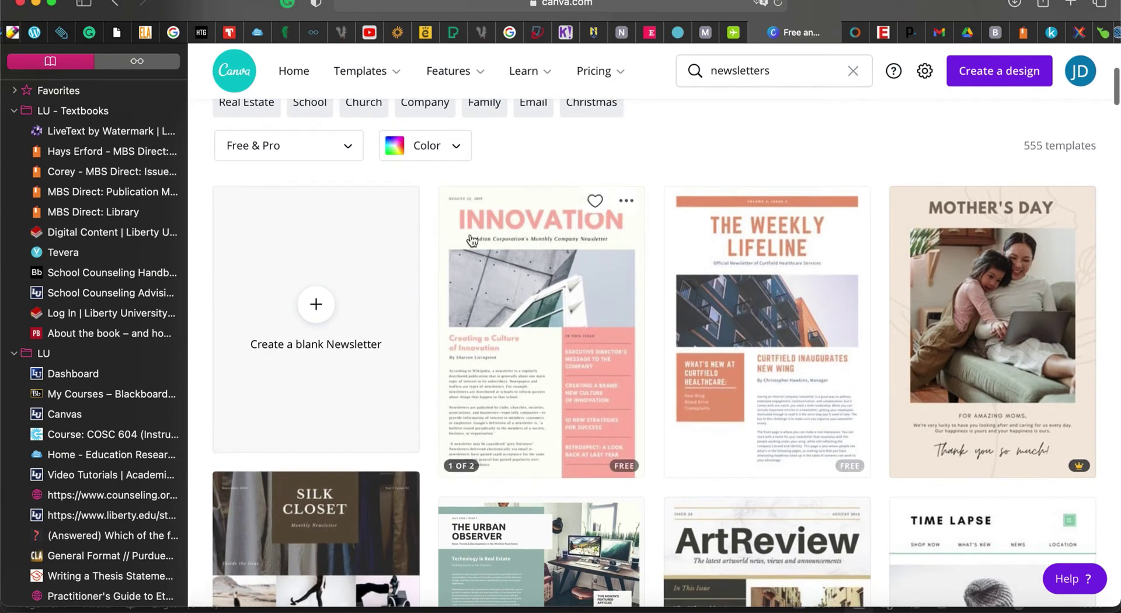
# - Filter the newsletter templates by price to show only the 517 Free ones
pyautogui.click(346, 151)
pyautogui.scroll(1, 293, 208)
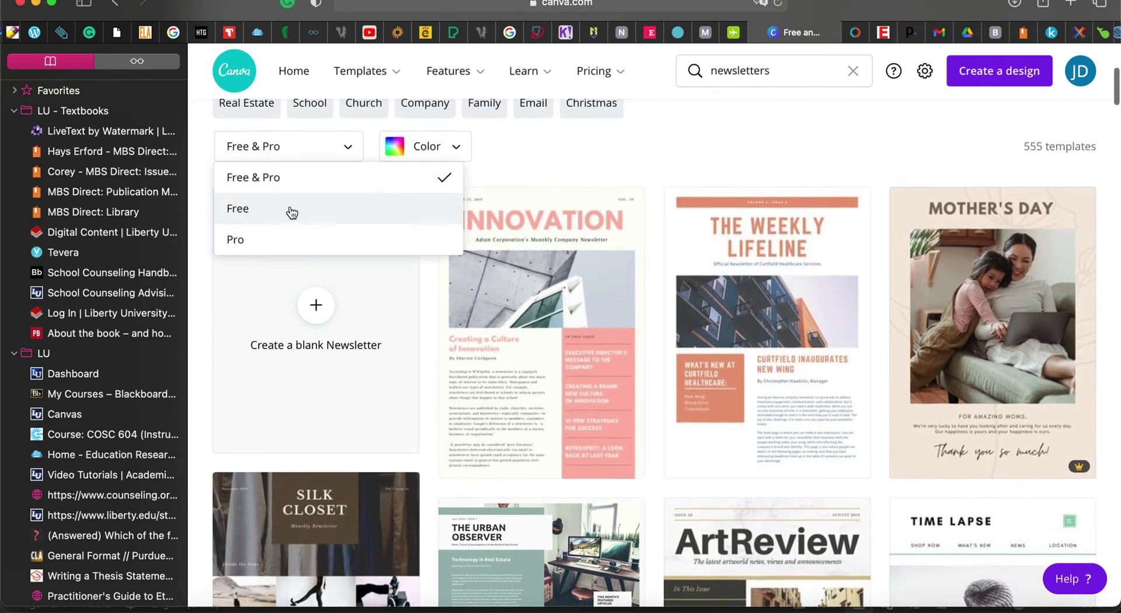
pyautogui.click(291, 211)
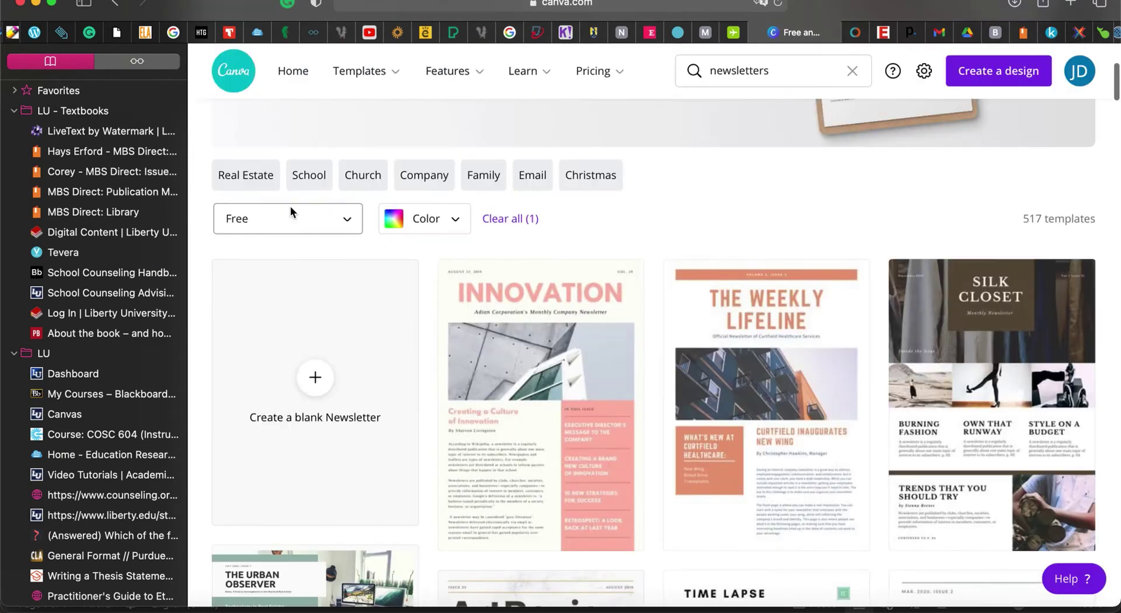
# - Scroll through the grid of free newsletter templates
pyautogui.scroll(-5, 470, 310)
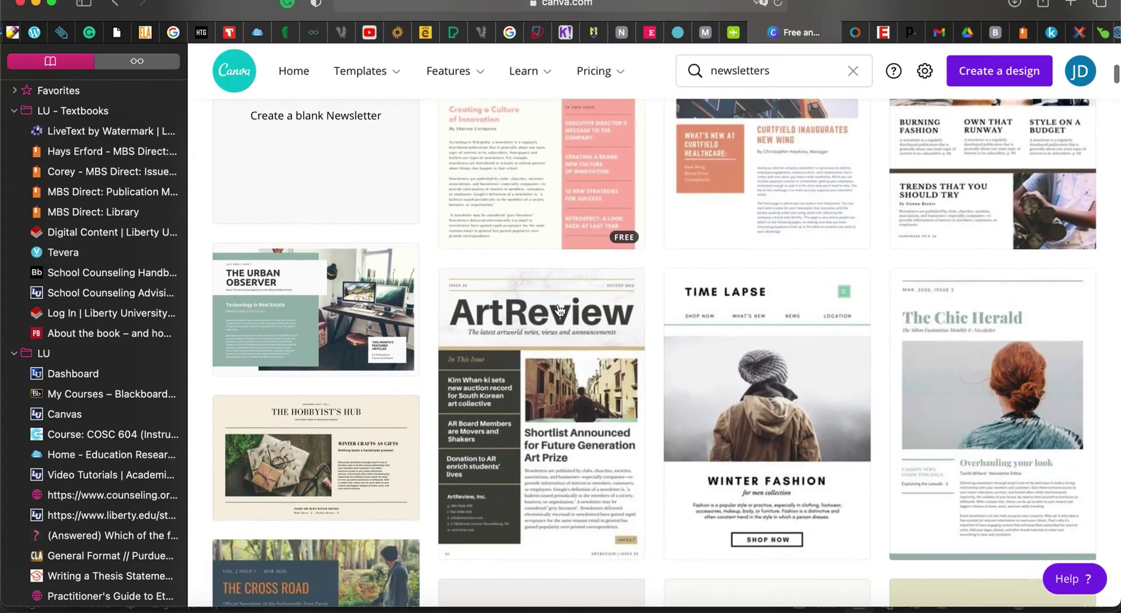
pyautogui.scroll(-3, 559, 309)
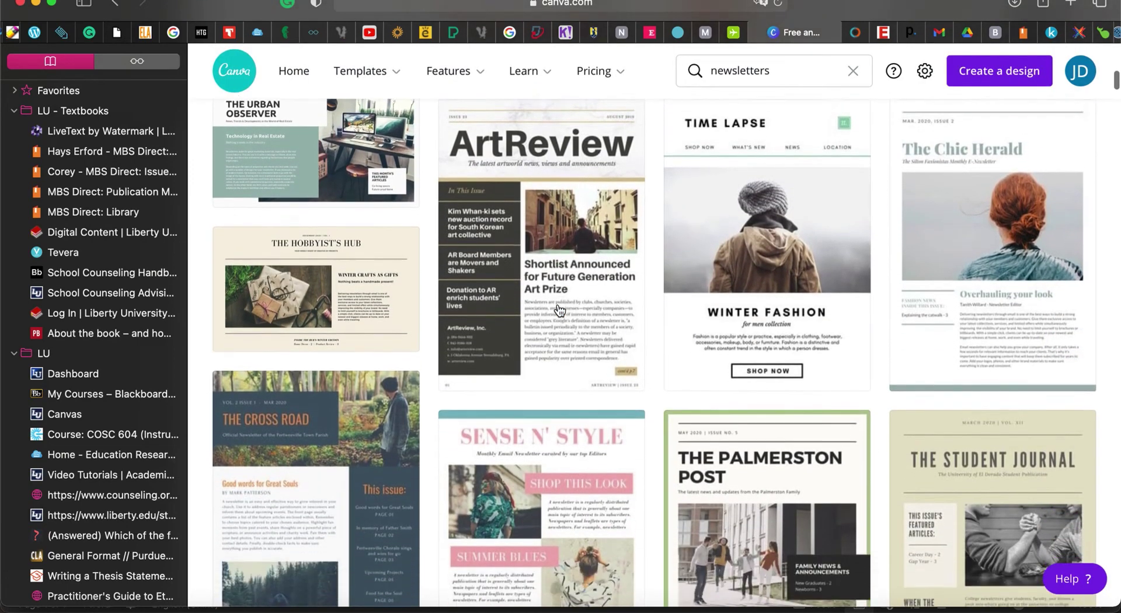
pyautogui.scroll(-3, 558, 301)
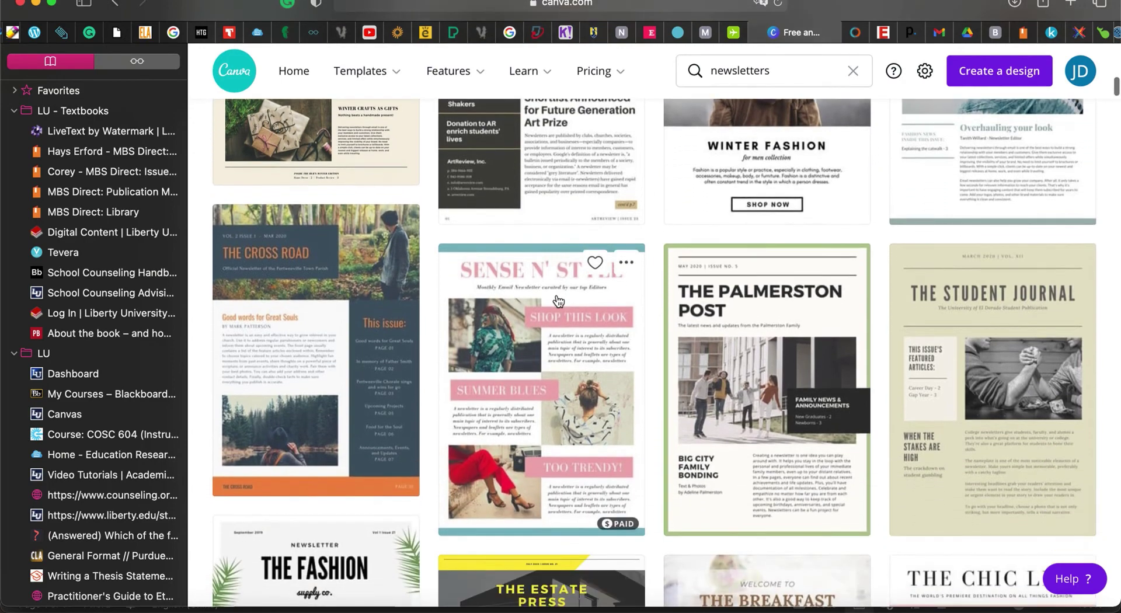
pyautogui.scroll(-2, 559, 300)
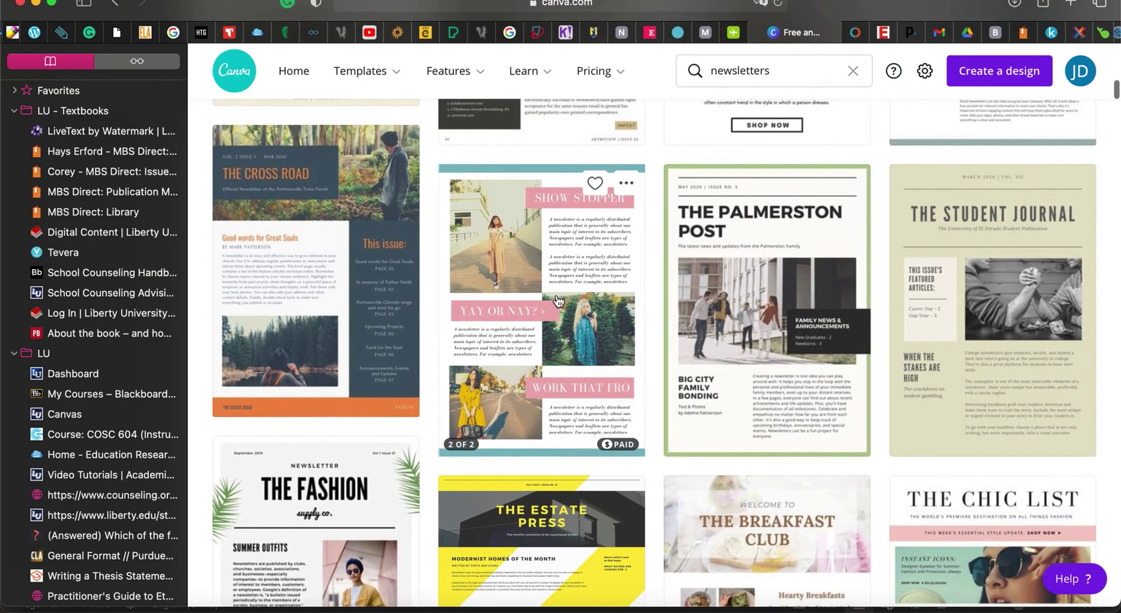
pyautogui.scroll(-5, 559, 301)
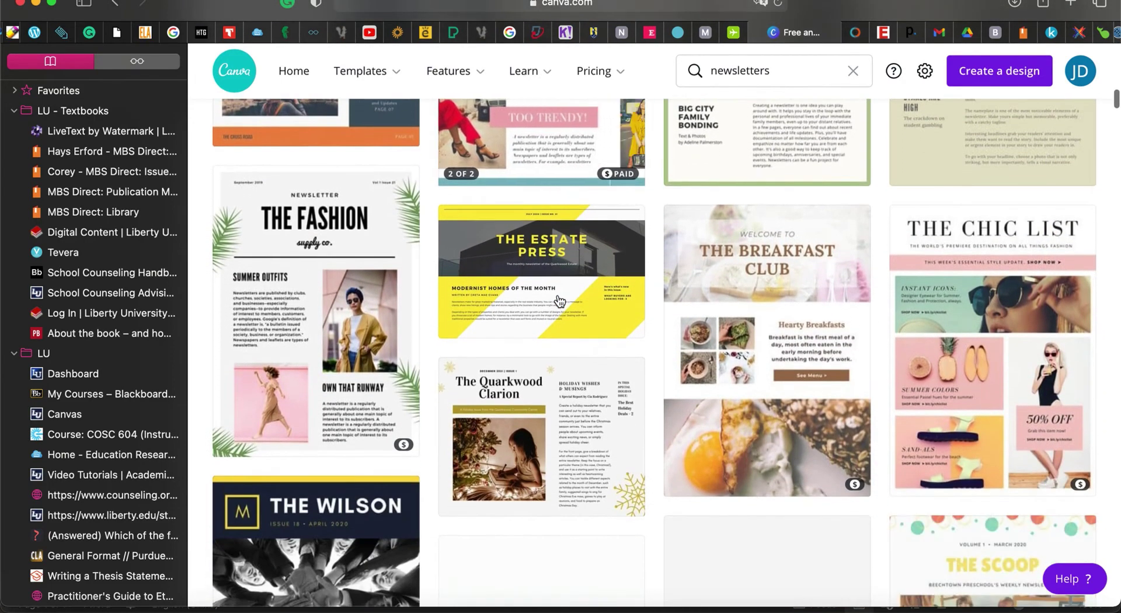
pyautogui.scroll(-6, 658, 301)
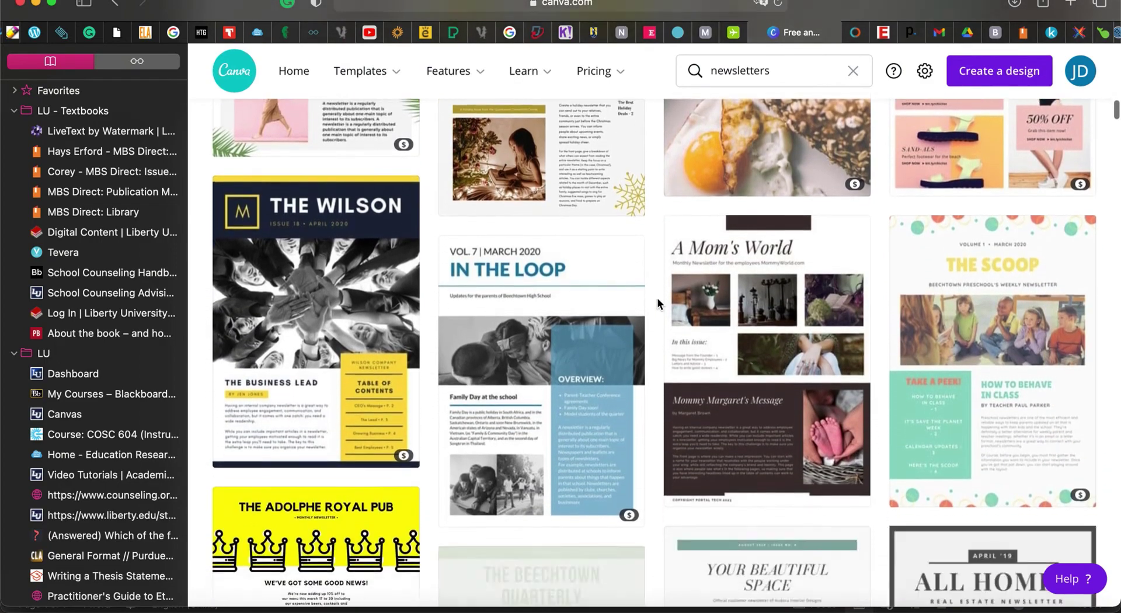
pyautogui.scroll(-4, 657, 302)
pyautogui.scroll(9, 658, 303)
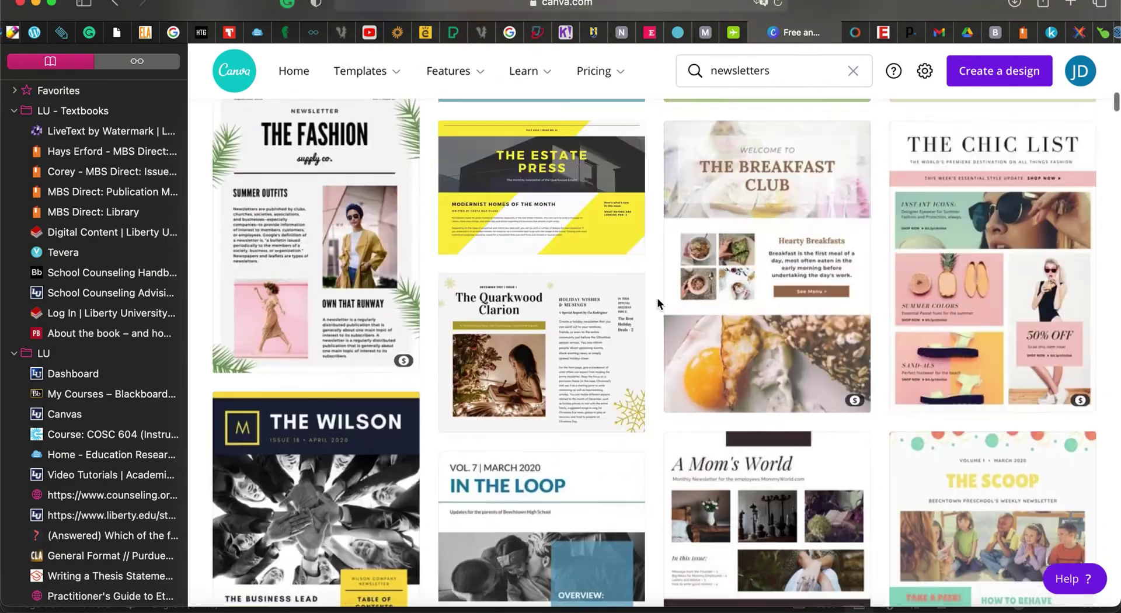
pyautogui.scroll(8, 657, 302)
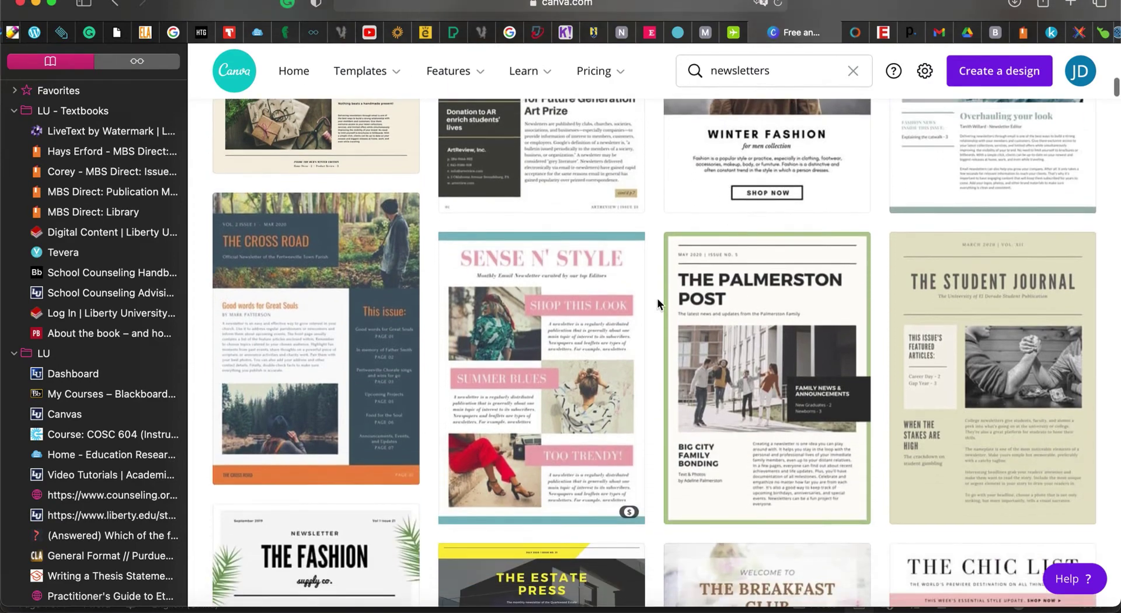
pyautogui.scroll(-1, 657, 298)
# - Preview the Sense N' Style template and look at both of its pages
pyautogui.click(565, 300)
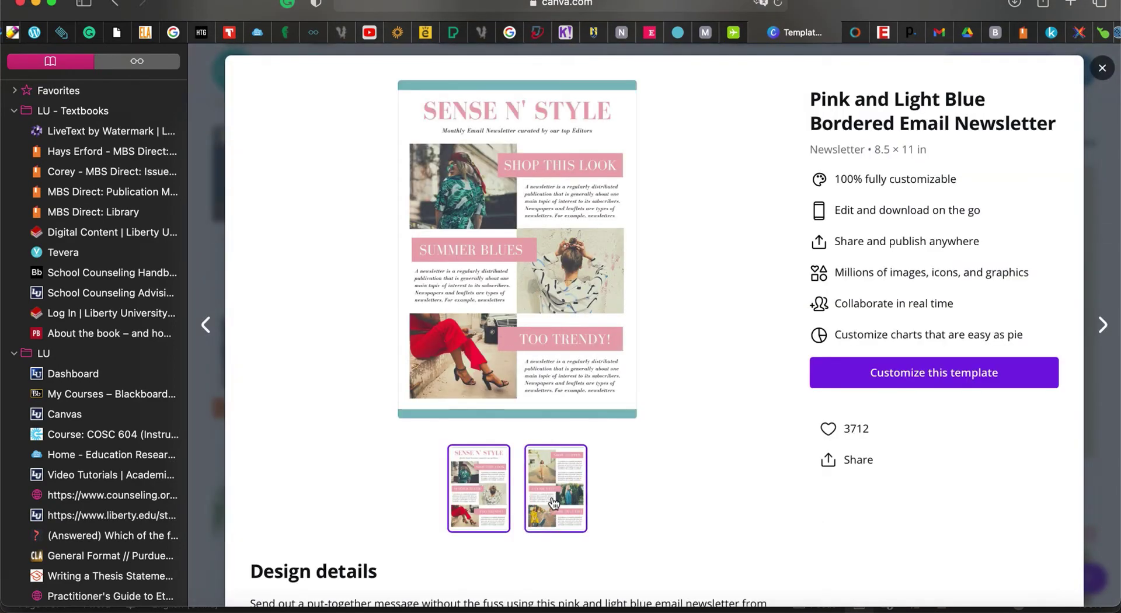
pyautogui.click(554, 501)
pyautogui.click(488, 506)
pyautogui.click(538, 506)
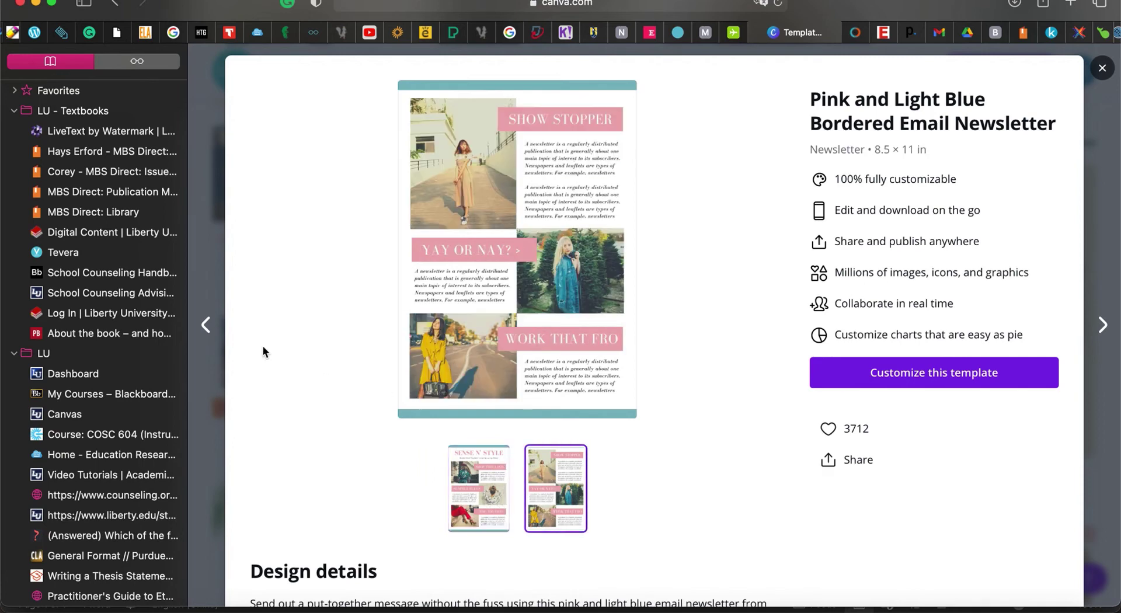
# - Step back past Brown Paper Christmas Newsletter to the Blue and Red Simple Email Newsletter
pyautogui.click(206, 326)
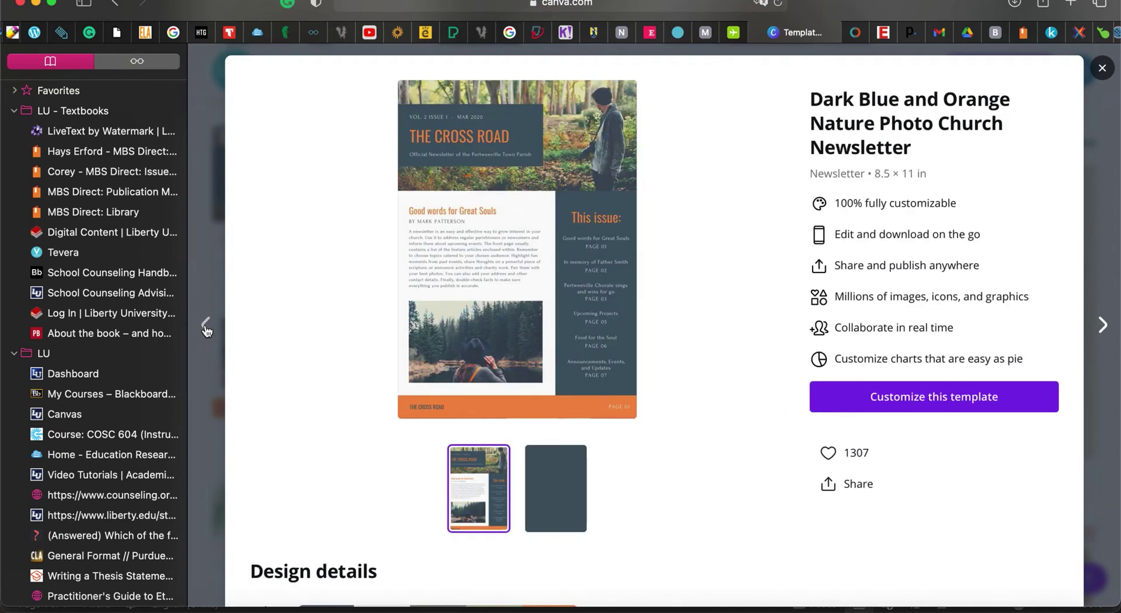
pyautogui.click(205, 326)
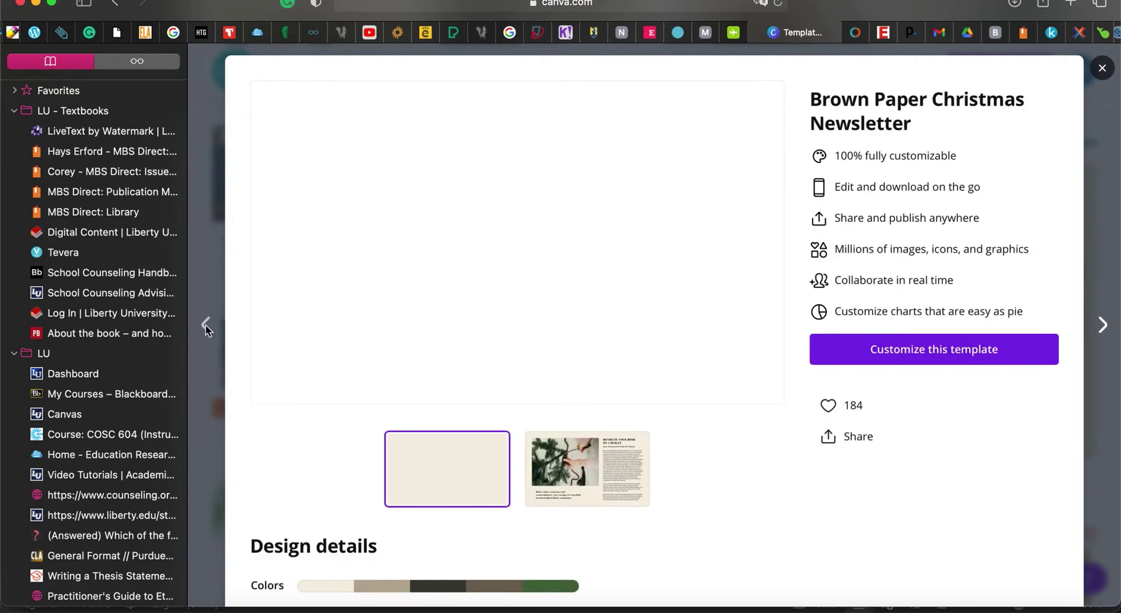
pyautogui.click(205, 324)
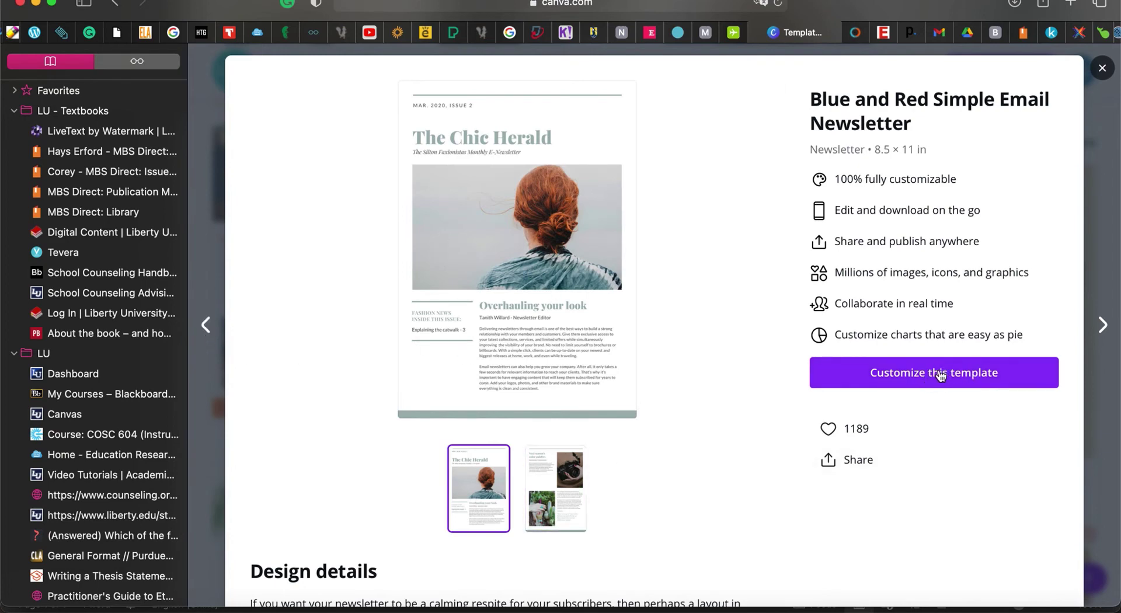
# - Customize the Blue and Red Simple Email Newsletter and dismiss the welcome pop-up
pyautogui.click(940, 375)
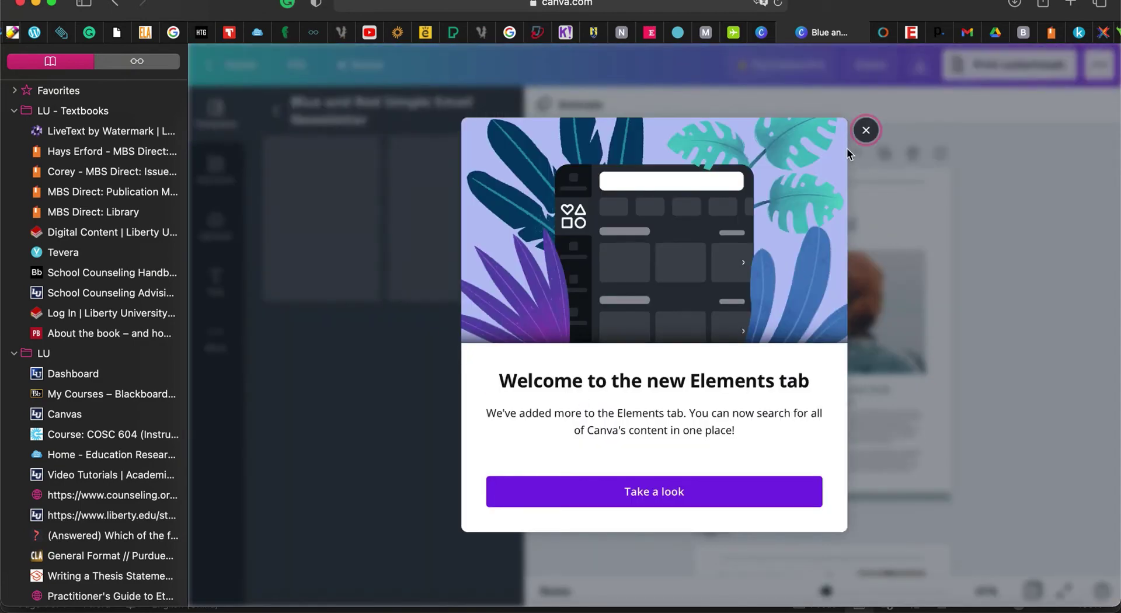
pyautogui.click(866, 131)
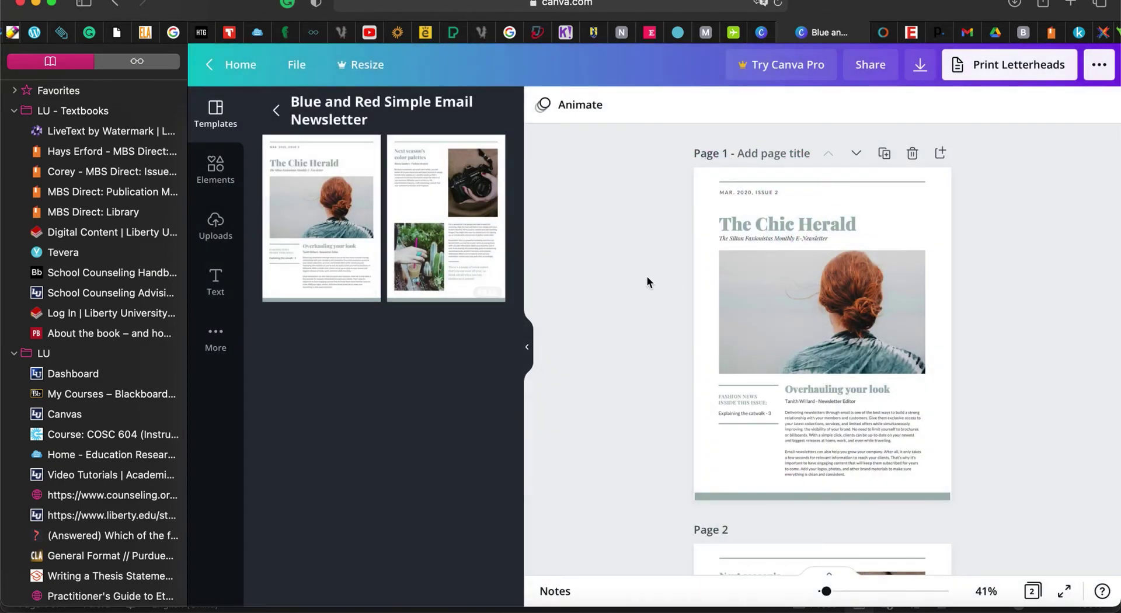
pyautogui.scroll(-3, 784, 288)
# - Select the woman's photo, article text and Fashion News box, then scroll through both pages
pyautogui.click(789, 270)
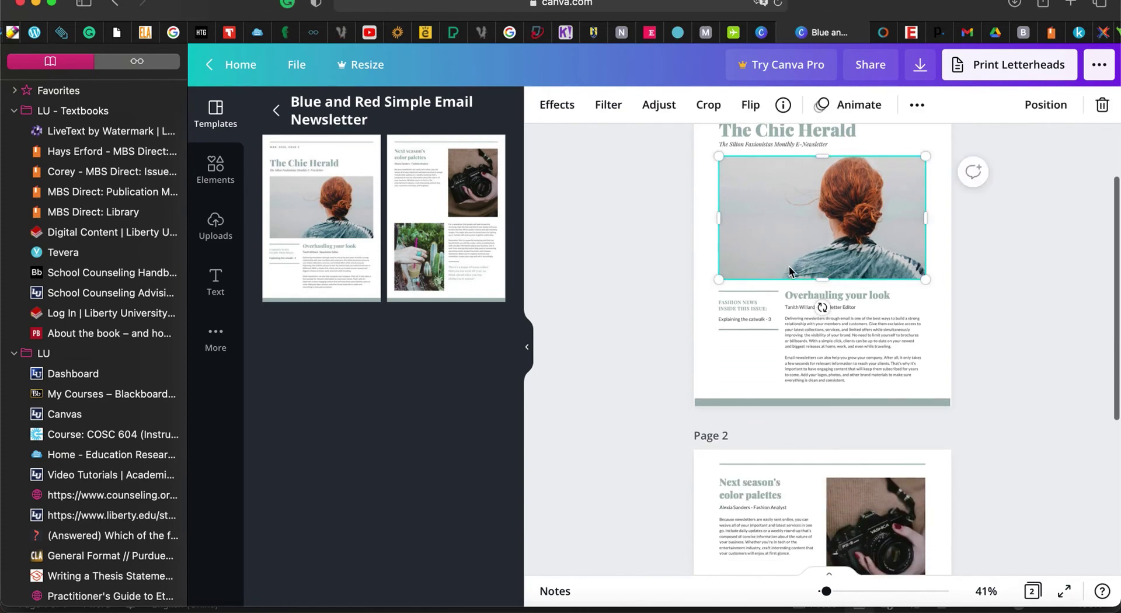
pyautogui.click(840, 337)
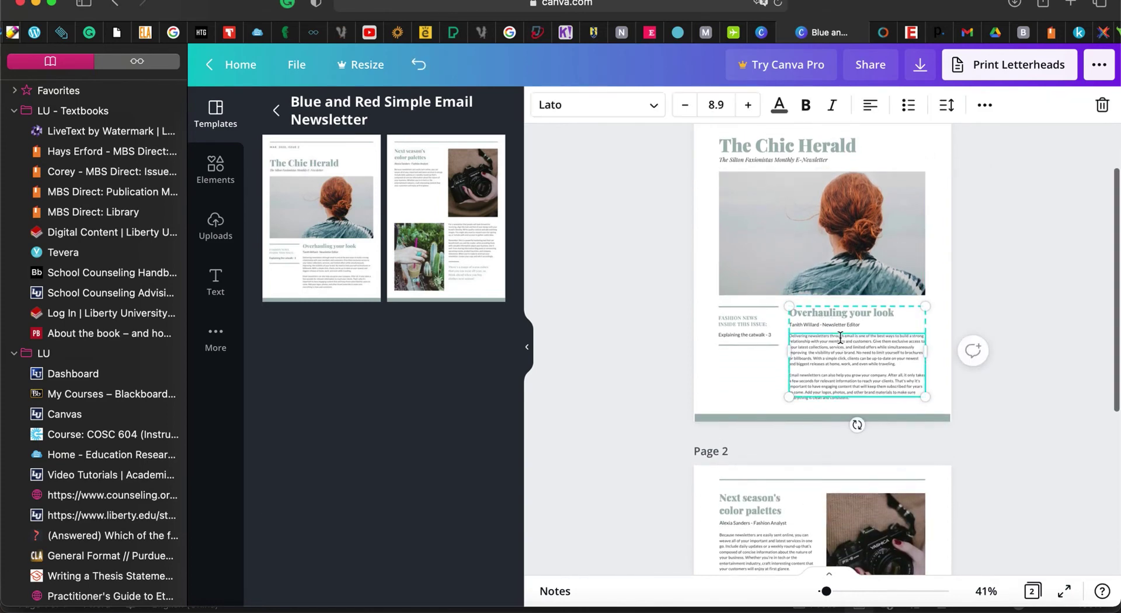
pyautogui.click(752, 334)
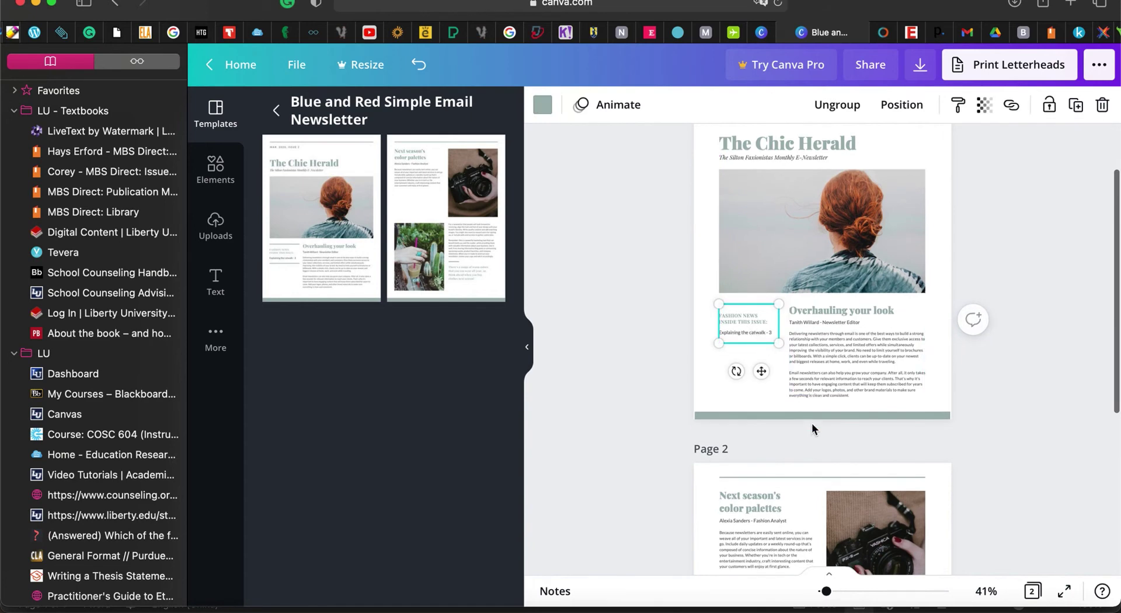
pyautogui.scroll(-5, 812, 428)
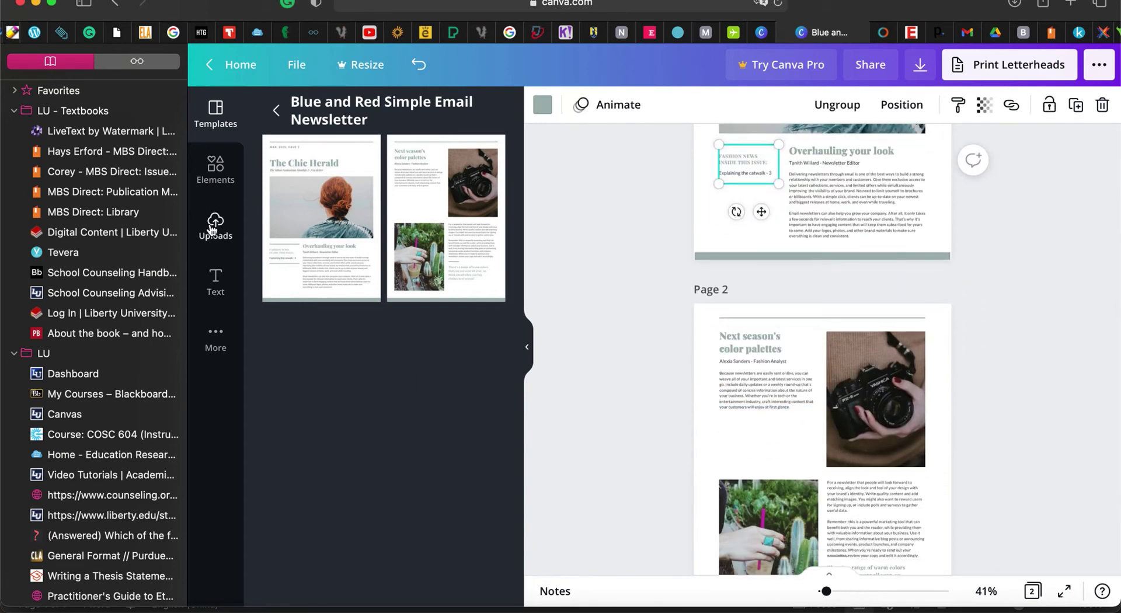
pyautogui.scroll(-1, 718, 346)
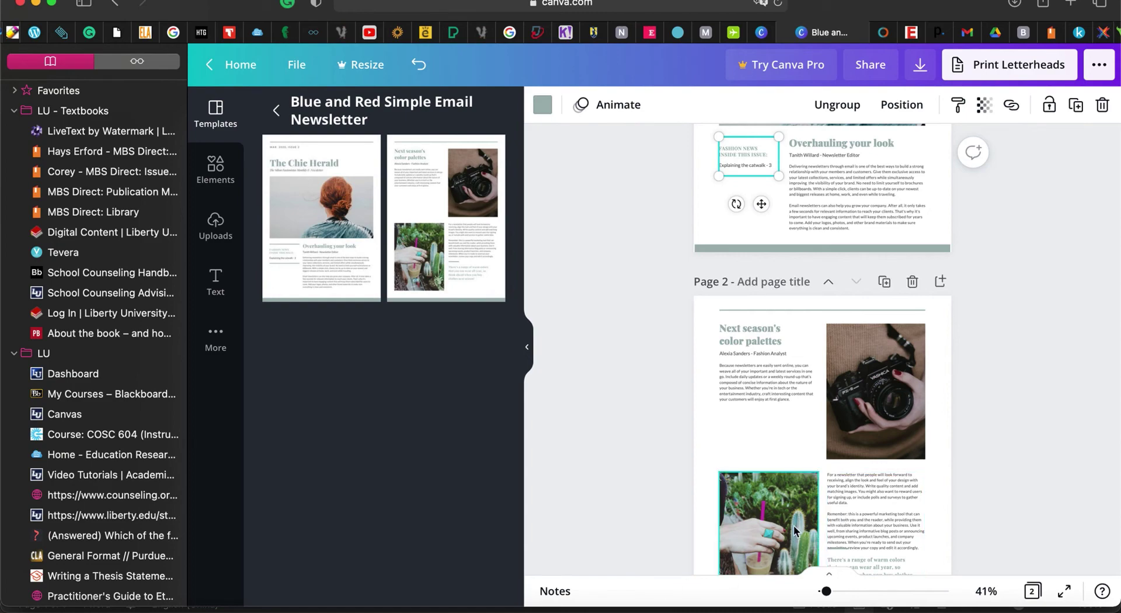
# - Bring up the example newsletter PDF in Preview and scroll its May 2021 cover page
pyautogui.click(663, 609)
pyautogui.scroll(3, 445, 208)
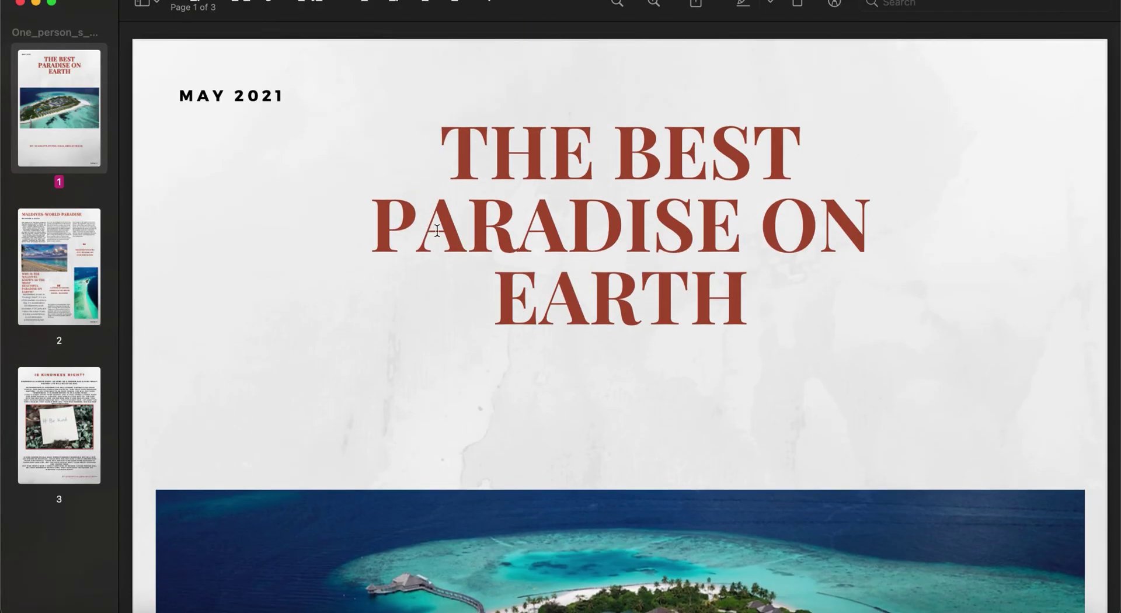
pyautogui.scroll(-5, 443, 231)
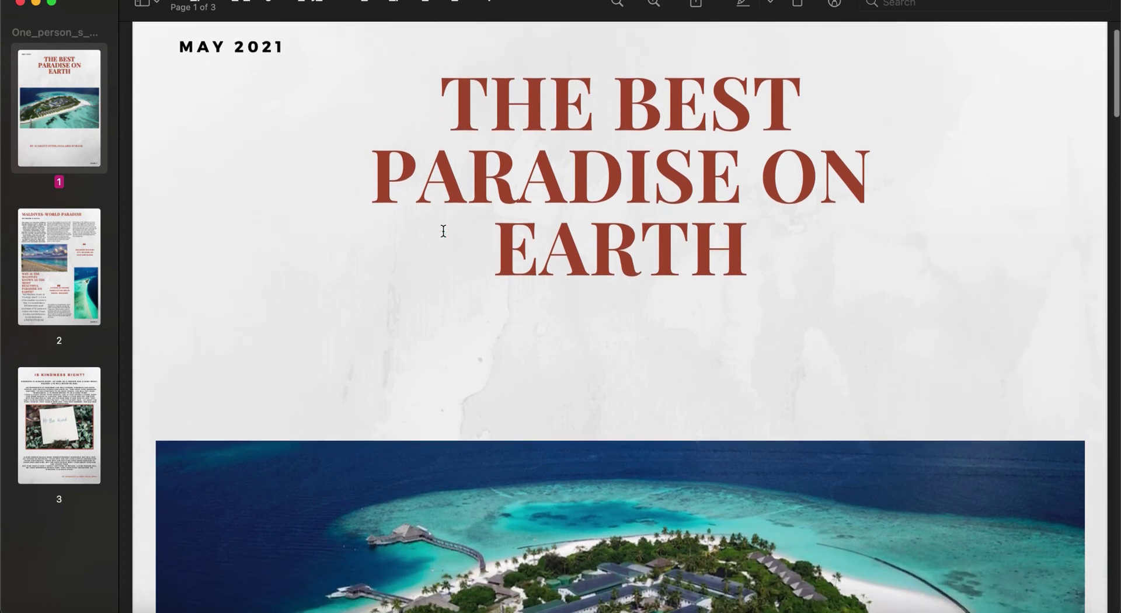
pyautogui.scroll(-10, 443, 230)
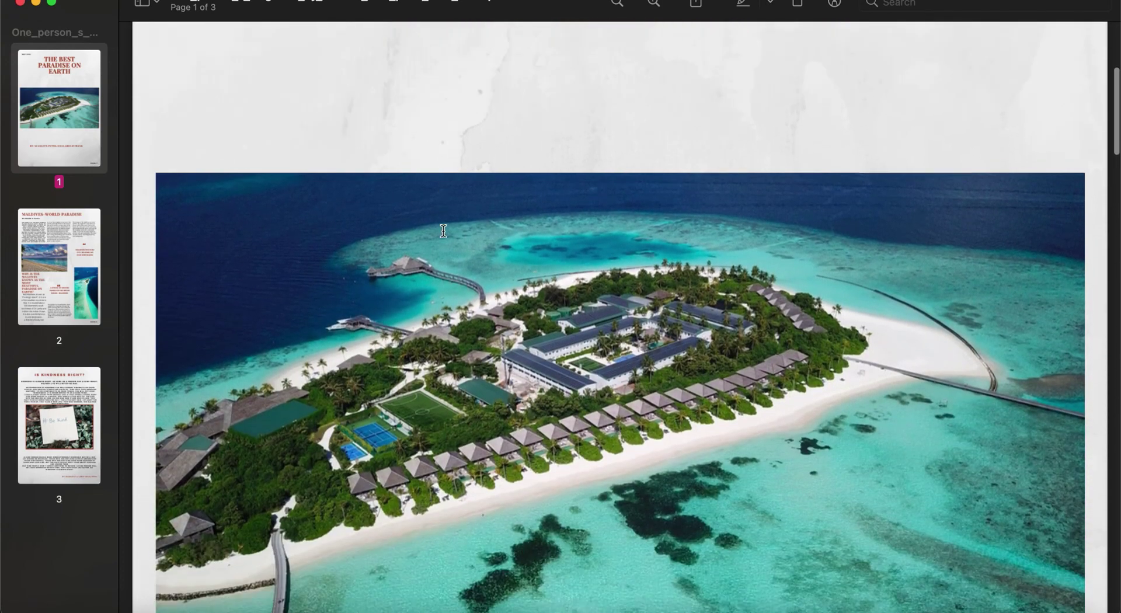
pyautogui.scroll(5, 443, 232)
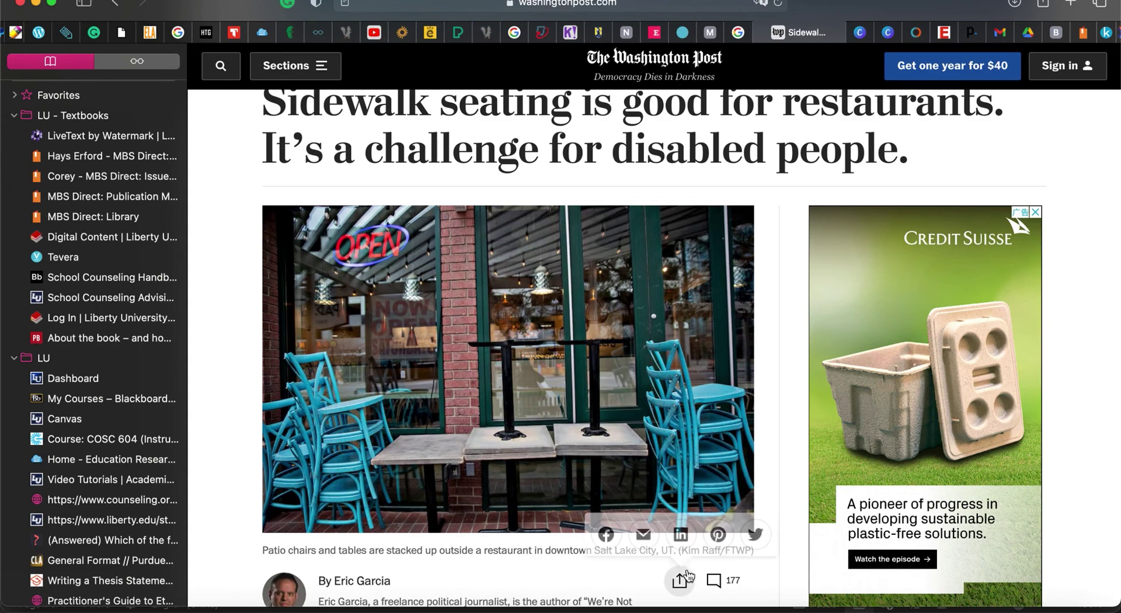
# - Select the photographer credit at the end of the restaurant photo's caption
pyautogui.moveTo(679, 552); pyautogui.dragTo(758, 551)
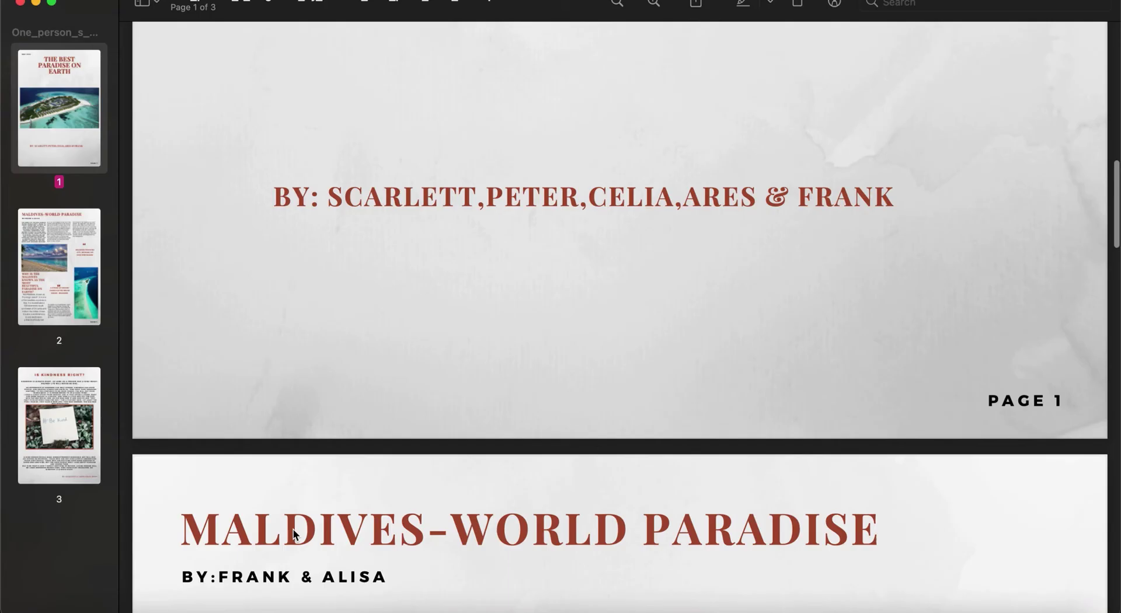
# - Scroll through pages 1–3 of the newsletter PDF to the end of 'Is Kindness Right?'
pyautogui.scroll(-2, 393, 309)
pyautogui.scroll(-6, 398, 308)
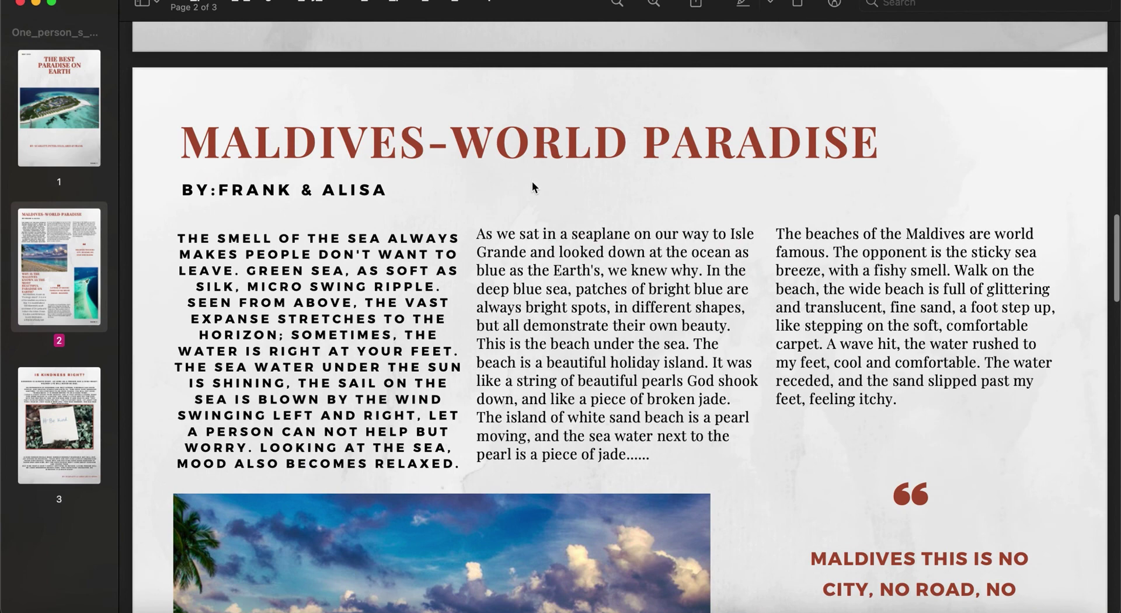
pyautogui.scroll(-7, 541, 195)
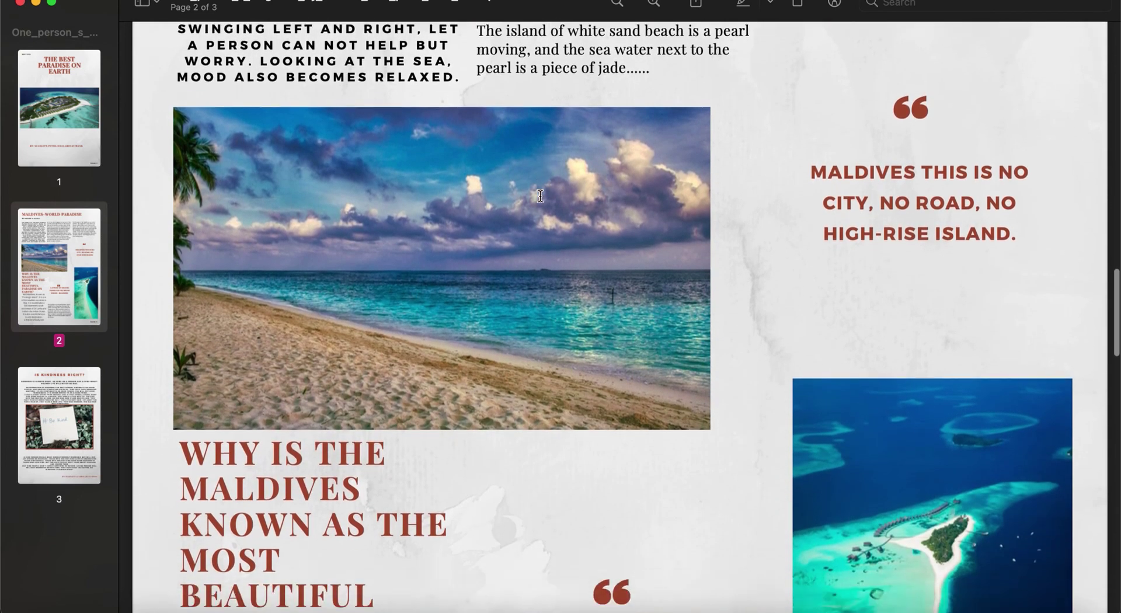
pyautogui.scroll(-8, 541, 196)
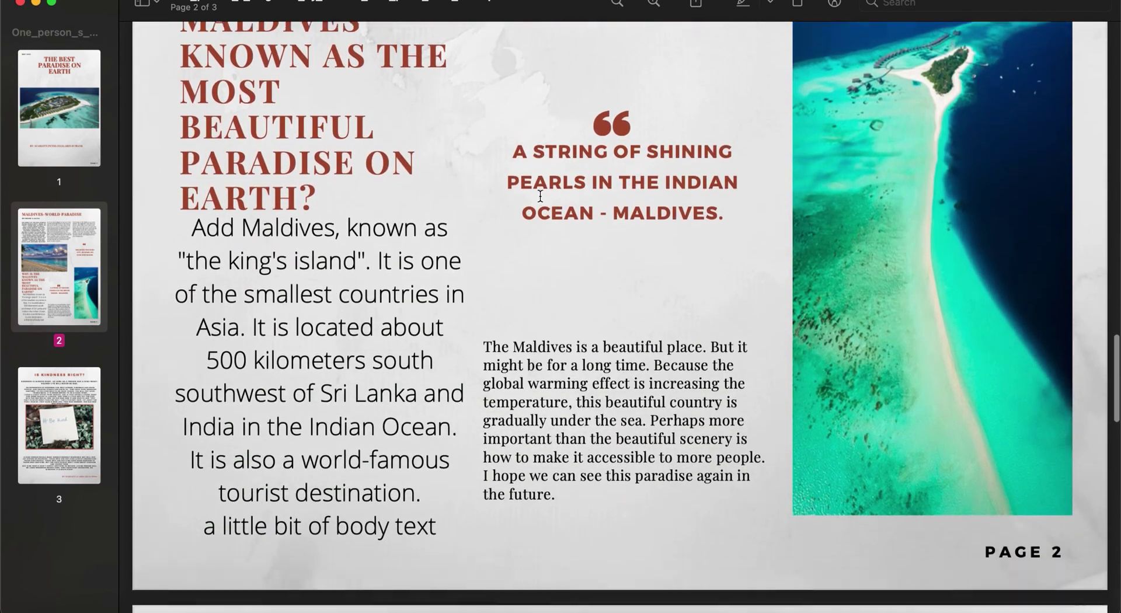
pyautogui.scroll(-10, 541, 195)
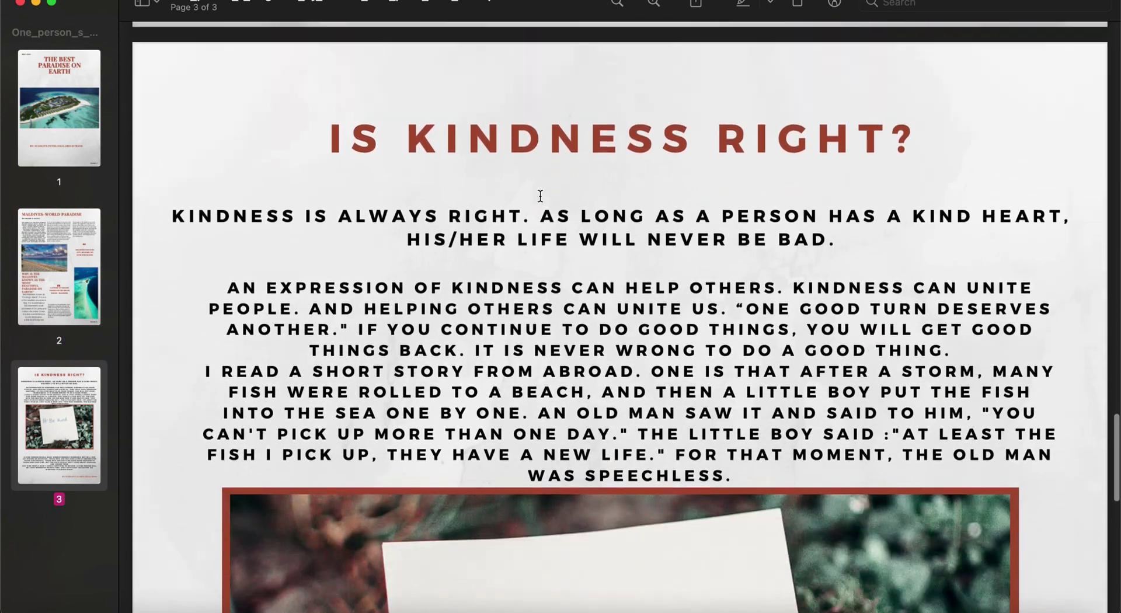
pyautogui.scroll(-12, 541, 196)
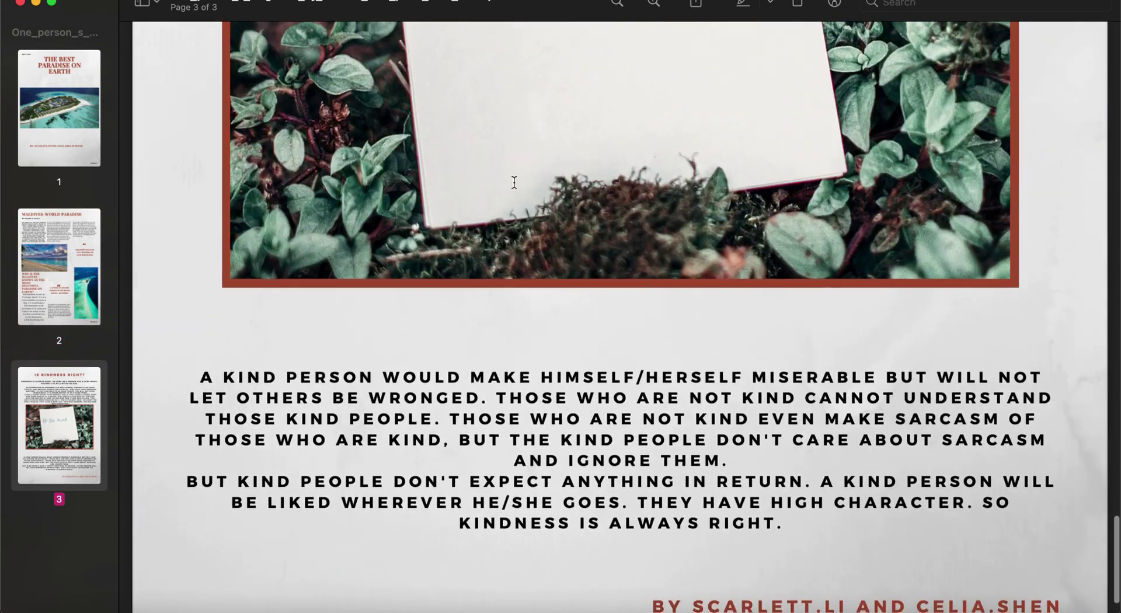